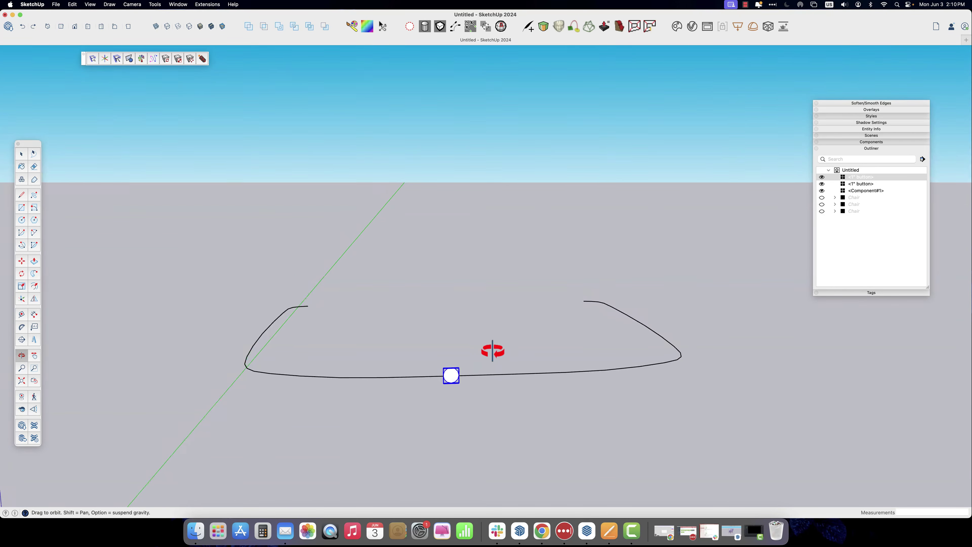
Copy the 1" button component along the open curve with Copy Along Curve, using about 13/16" spacing and curve alignment.
key(space)
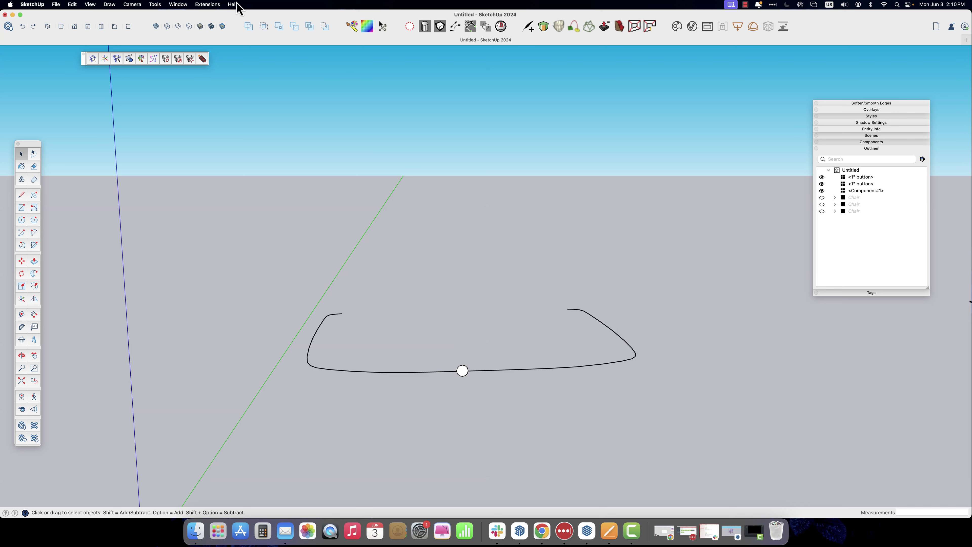
click(208, 4)
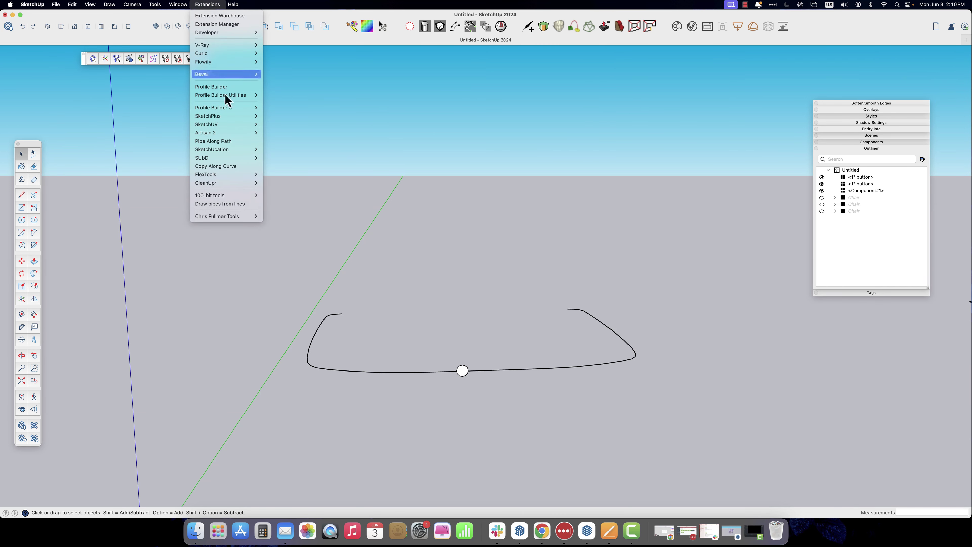
click(233, 166)
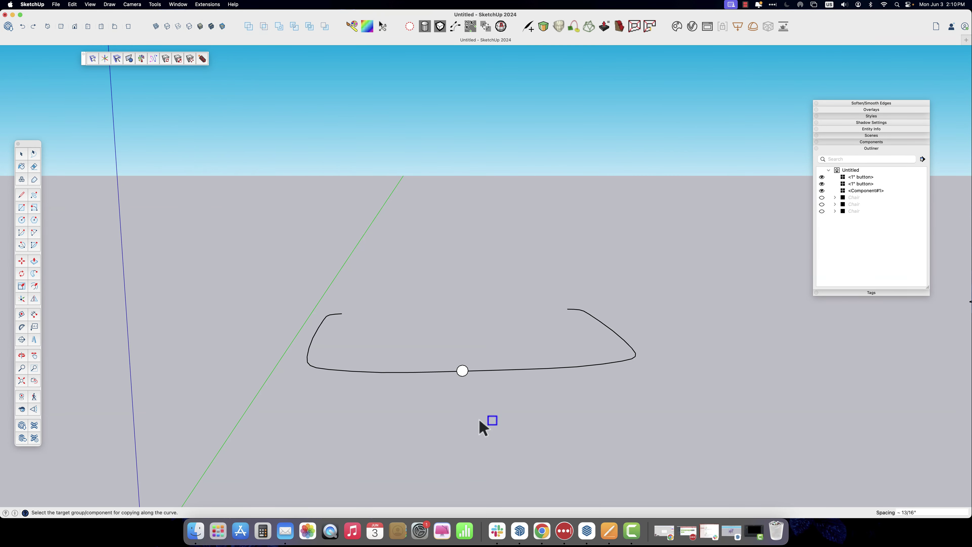
click(463, 374)
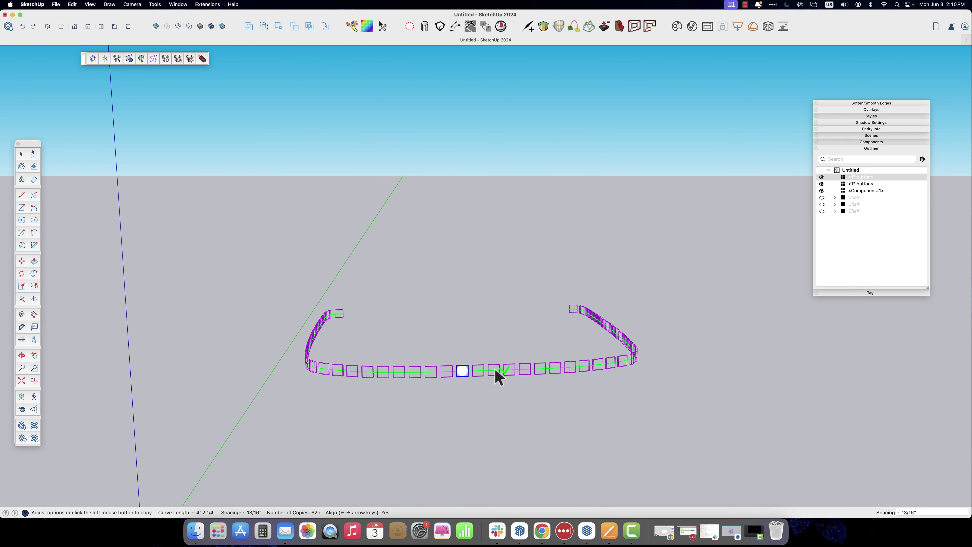
middle_drag(380, 384, 564, 373)
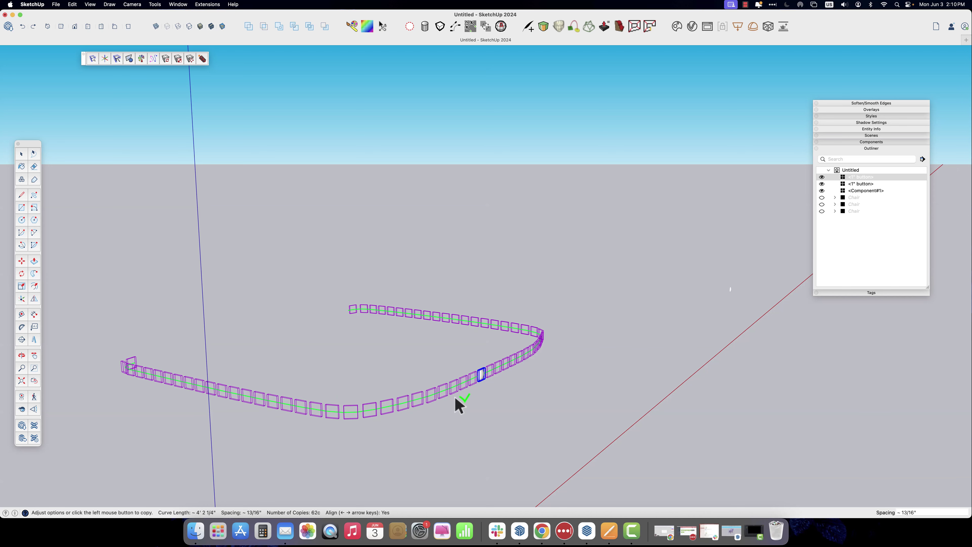
click(524, 384)
middle_drag(553, 384, 389, 377)
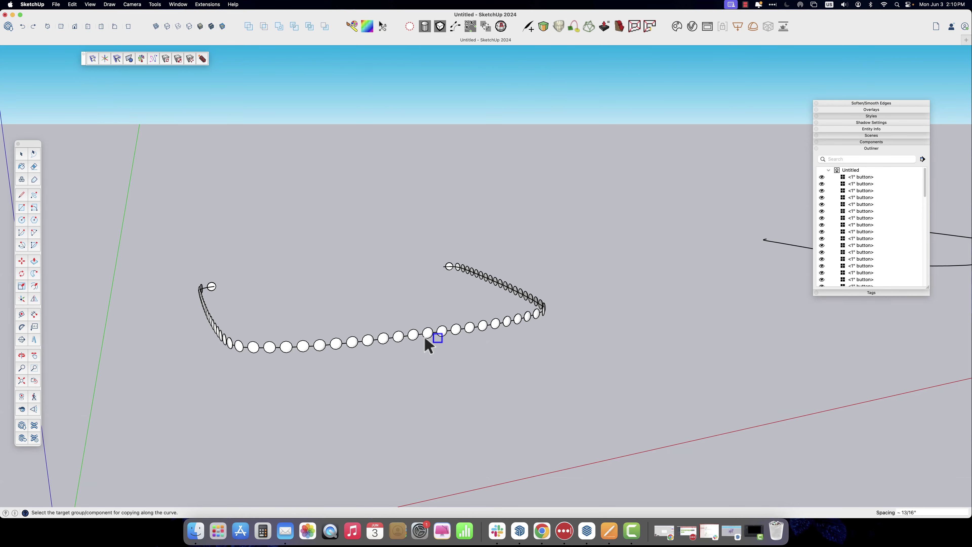
Open one of the copied buttons for editing and try to rotate its selected surface about the top endpoint.
key(space)
double_click(410, 334)
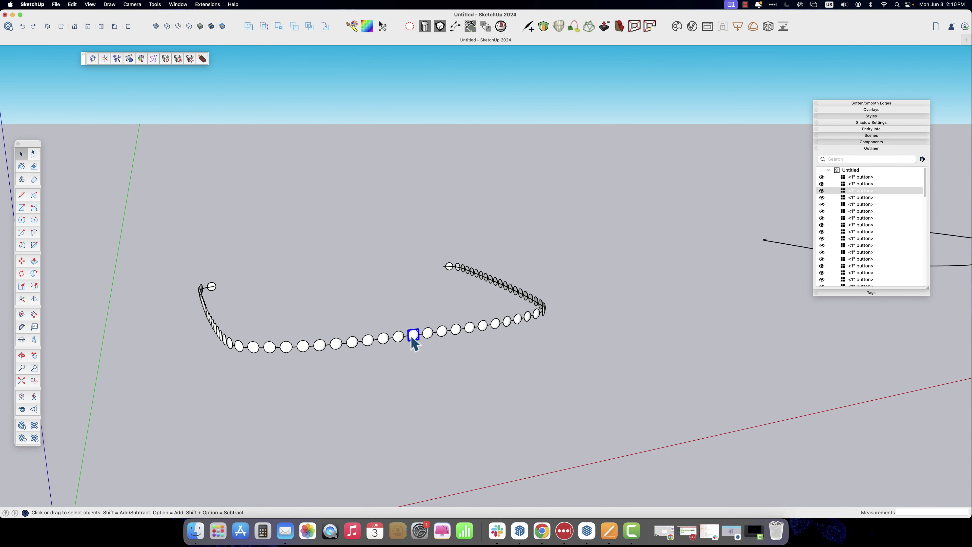
scroll(412, 335, up, 5)
middle_drag(411, 332, 394, 427)
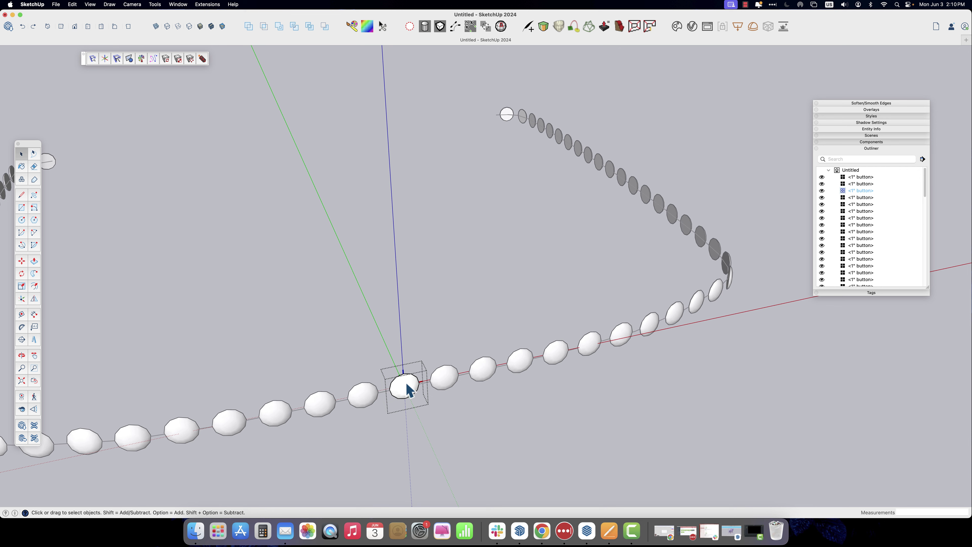
key(m)
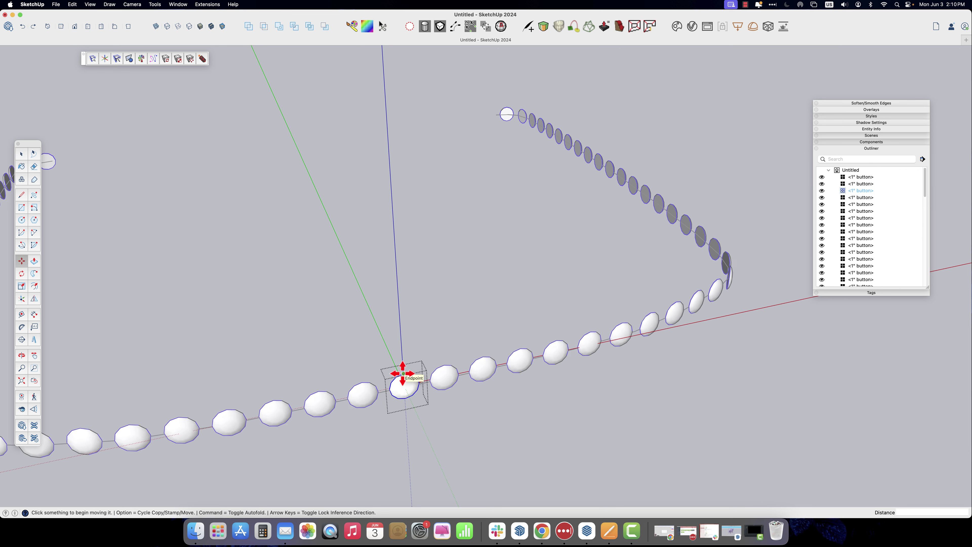
key(q)
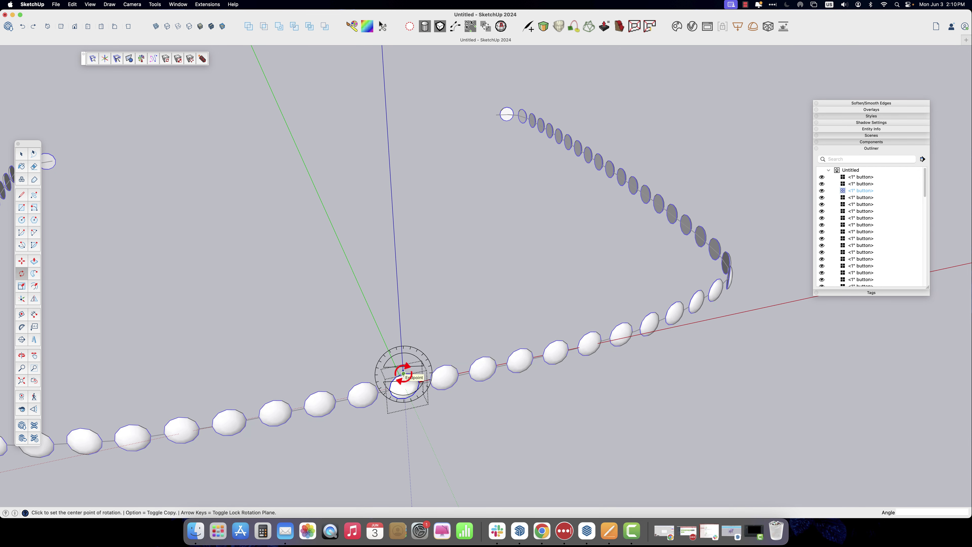
click(403, 373)
click(425, 419)
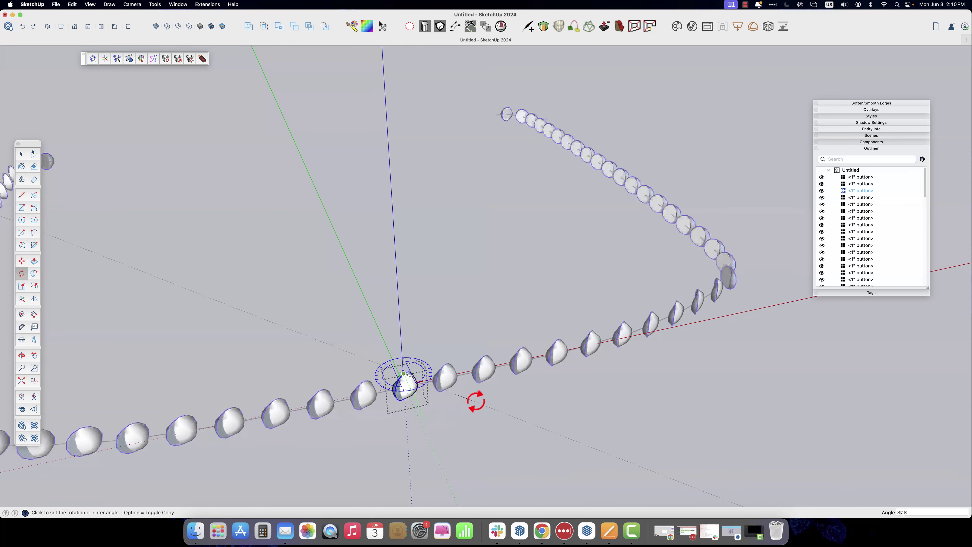
click(483, 393)
key(space)
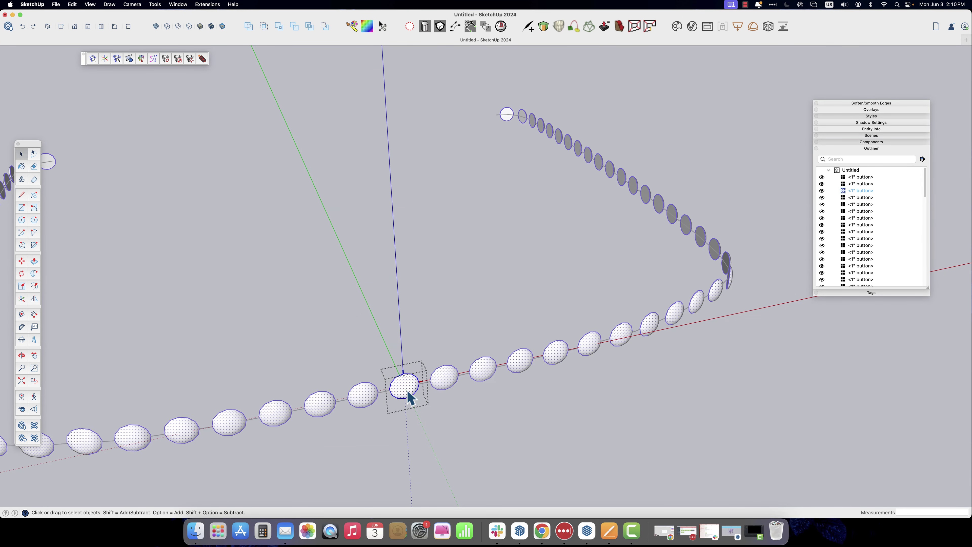
Try rotating all of the open button's geometry 90° about its top endpoint, undo the rotation and close the component.
triple_click(407, 392)
key(q)
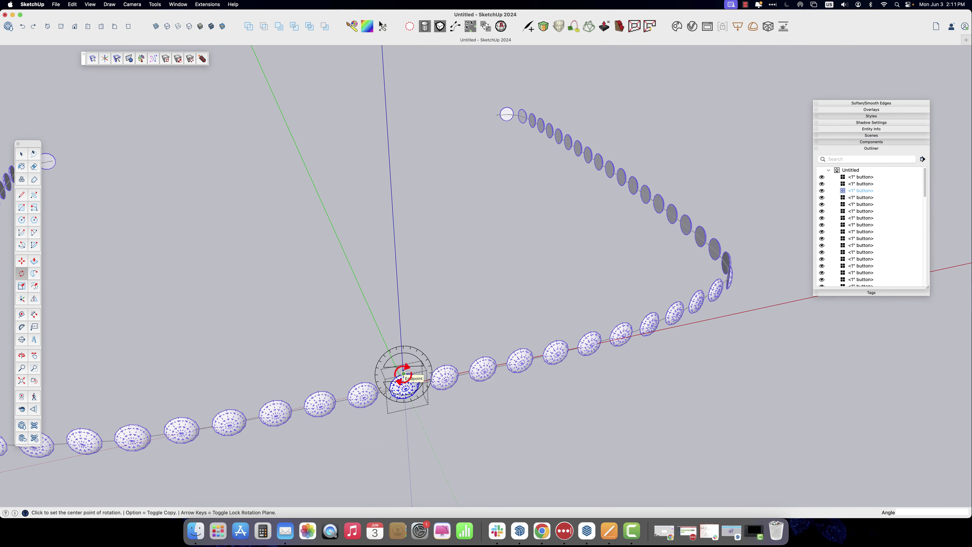
click(403, 373)
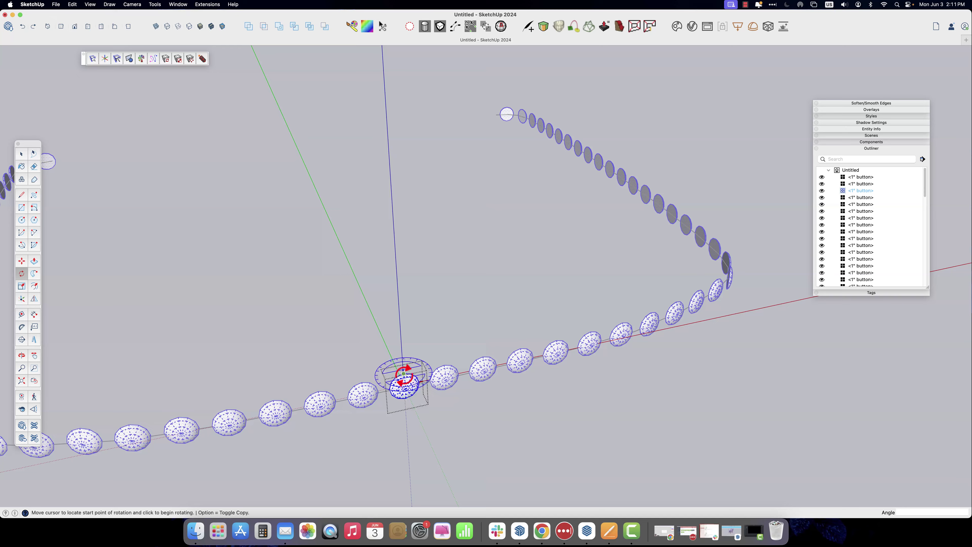
click(425, 414)
click(463, 354)
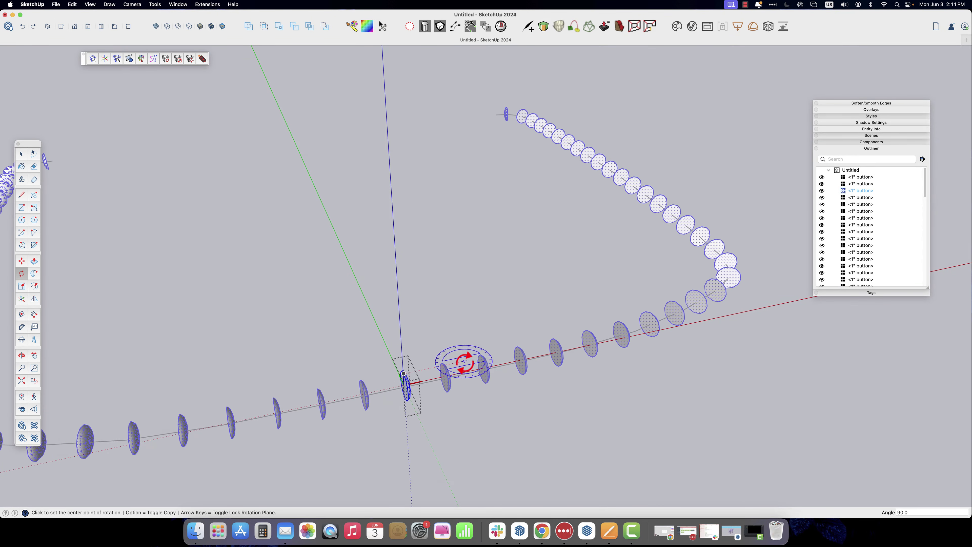
middle_drag(464, 360, 651, 340)
key(space)
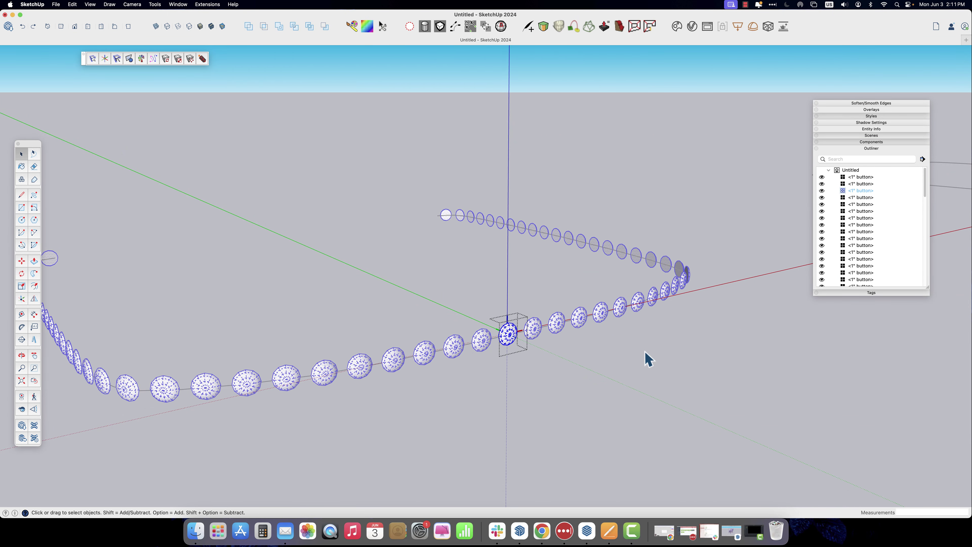
click(544, 369)
Select one of the copied buttons and, separately, the path curve to check them as independent objects.
click(510, 340)
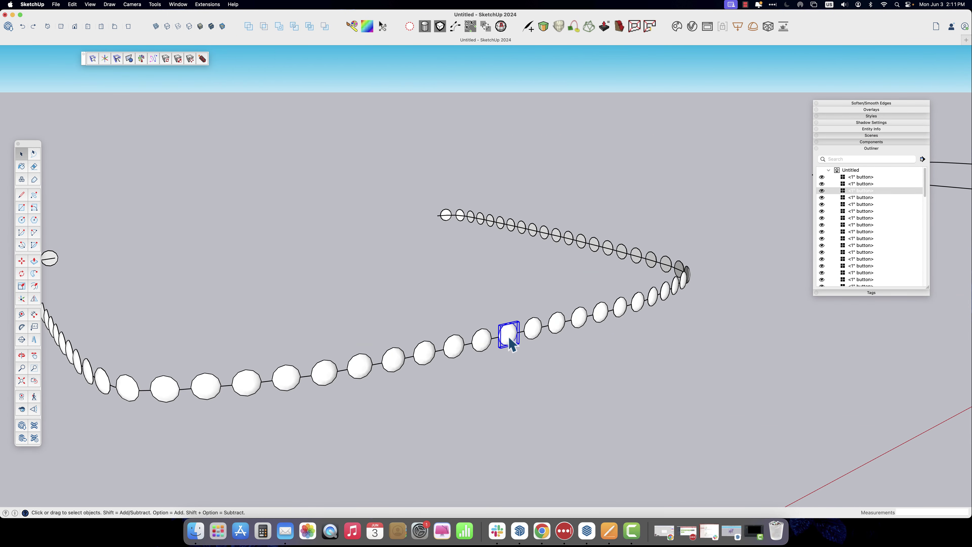
click(497, 338)
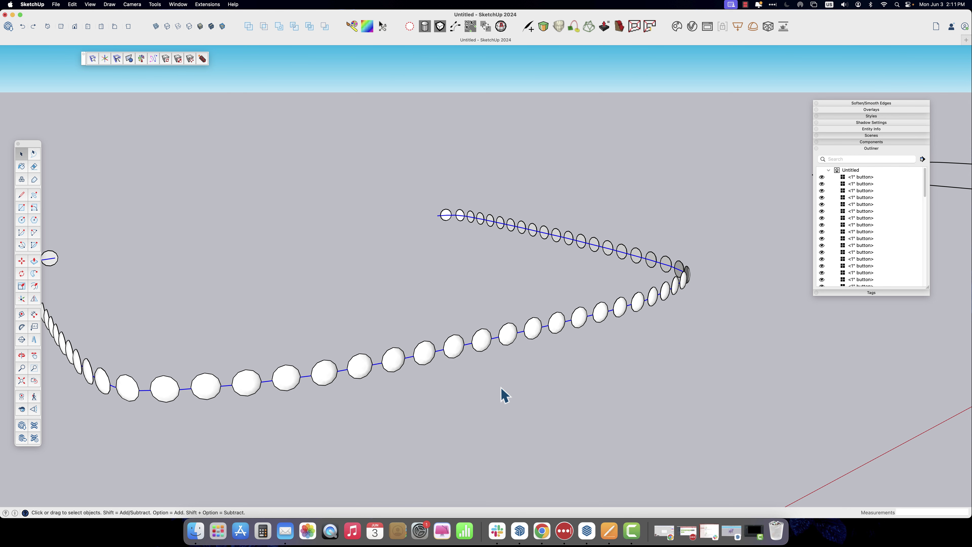
scroll(570, 373, down, 3)
middle_drag(567, 367, 367, 361)
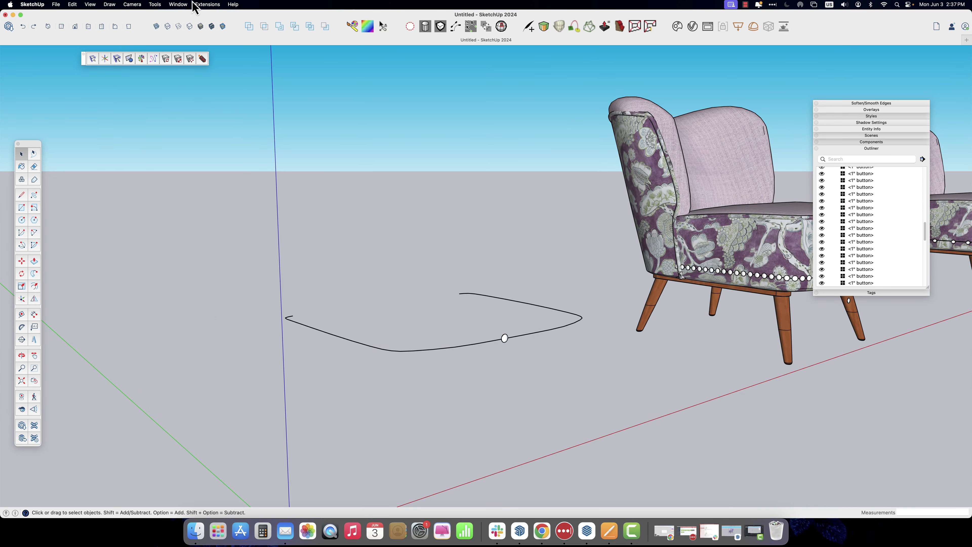
Set up Copy Along Curve with the single button as the source and the open curve beside the chairs as the path.
click(207, 5)
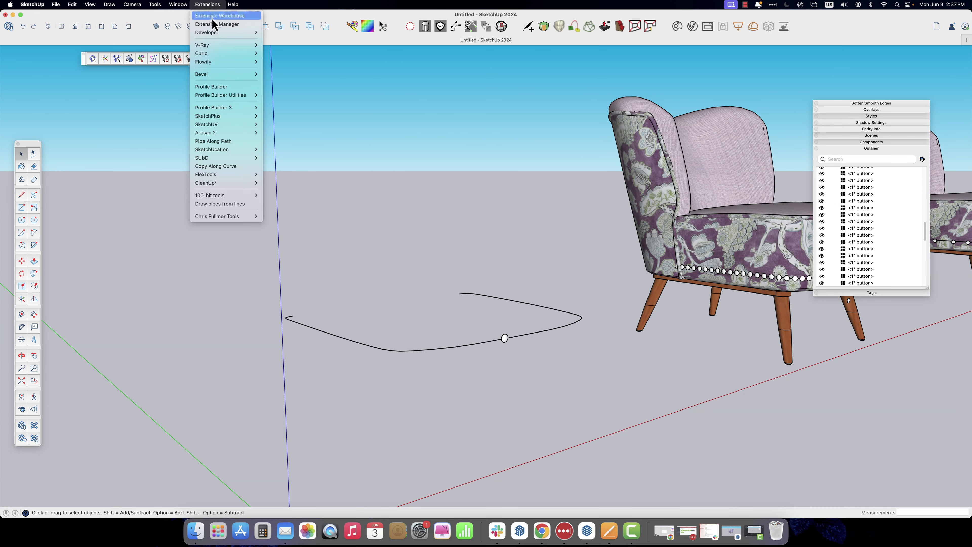
click(240, 167)
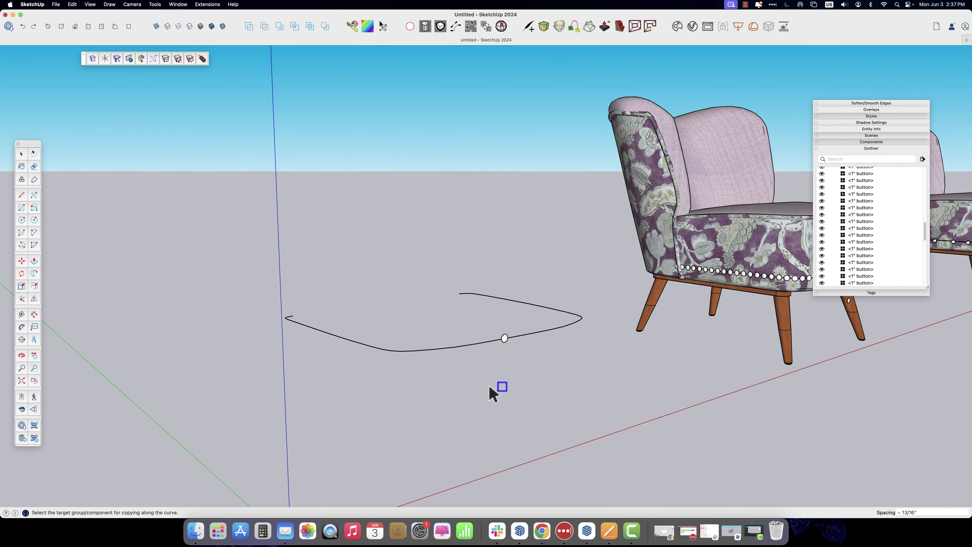
click(505, 337)
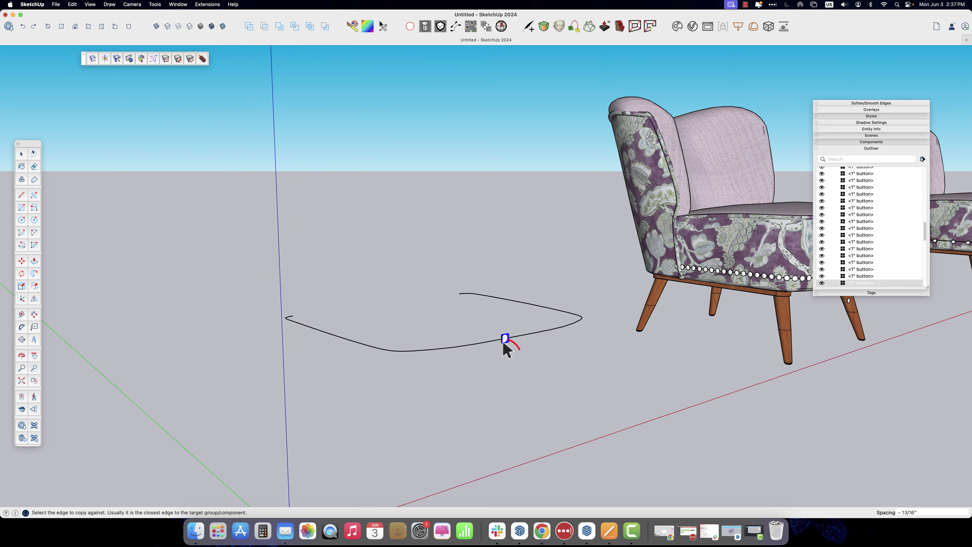
click(483, 344)
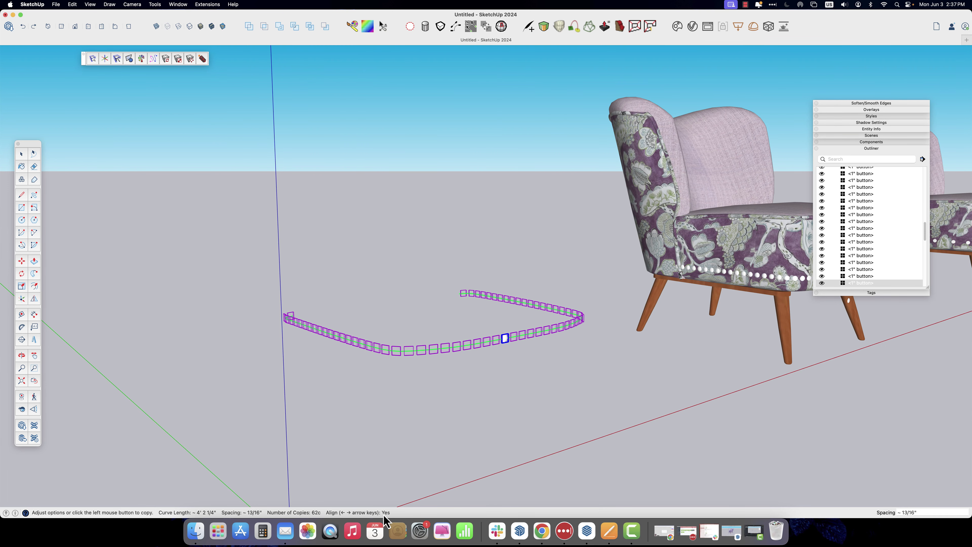
middle_drag(379, 439, 448, 446)
scroll(454, 440, up, 3)
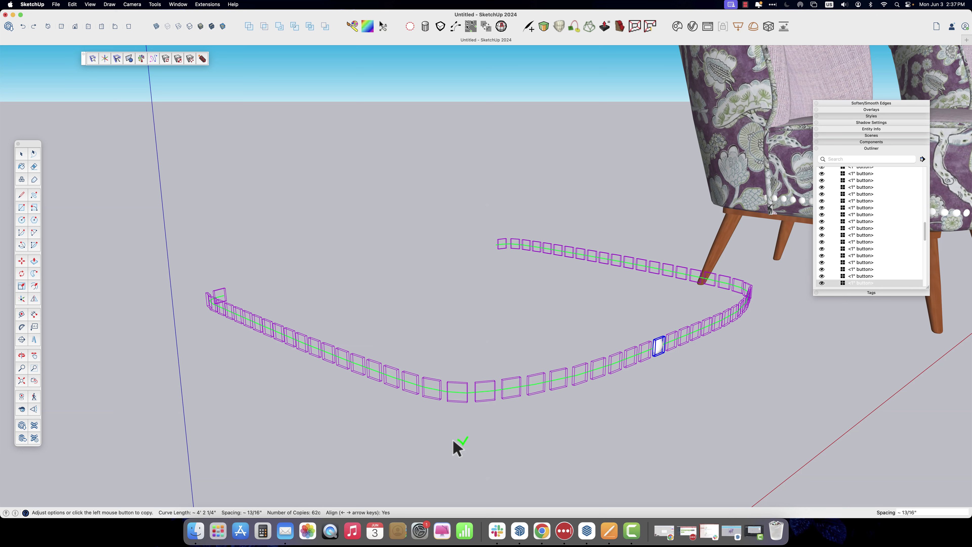
Compare the button copies without curve alignment, restore the alignment and place the copies at about 13/16" spacing.
key(Right)
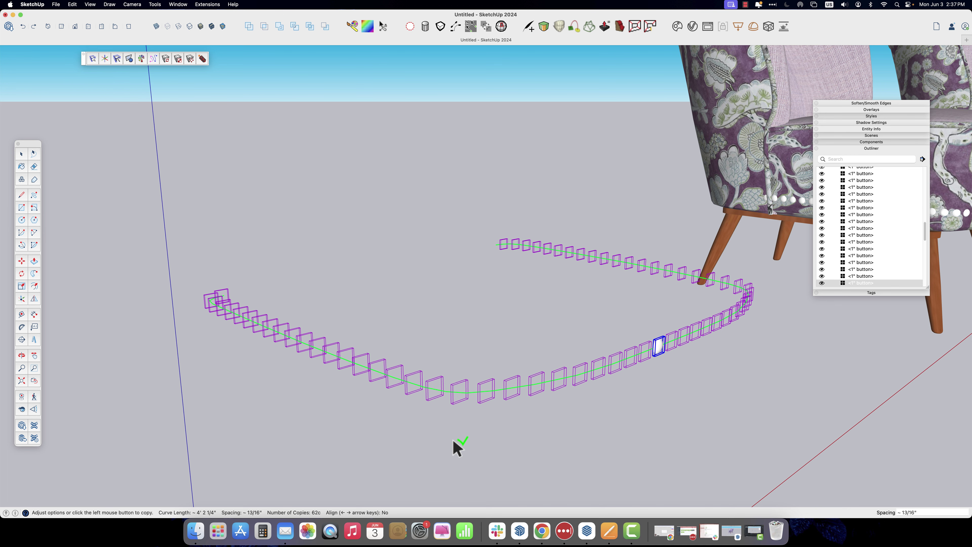
middle_drag(455, 446, 481, 440)
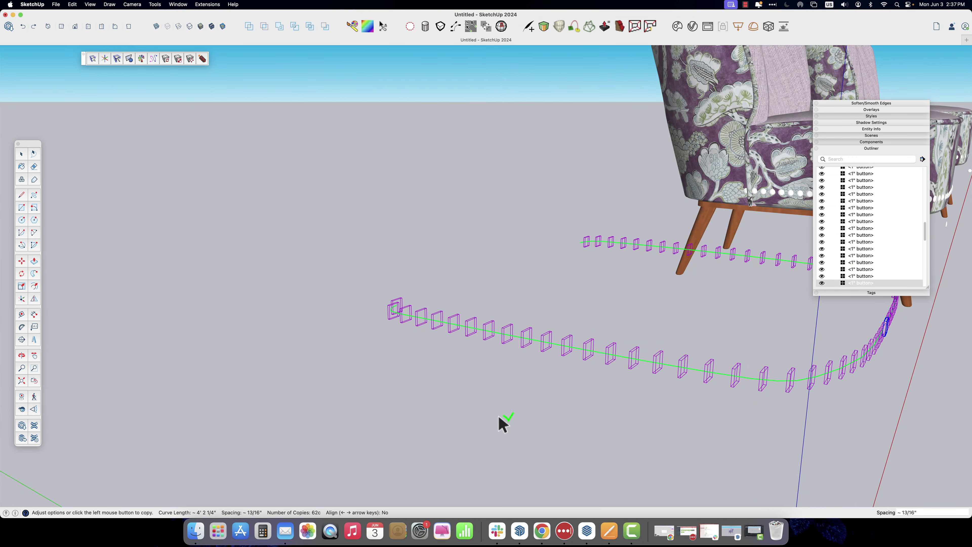
middle_drag(746, 343, 694, 363)
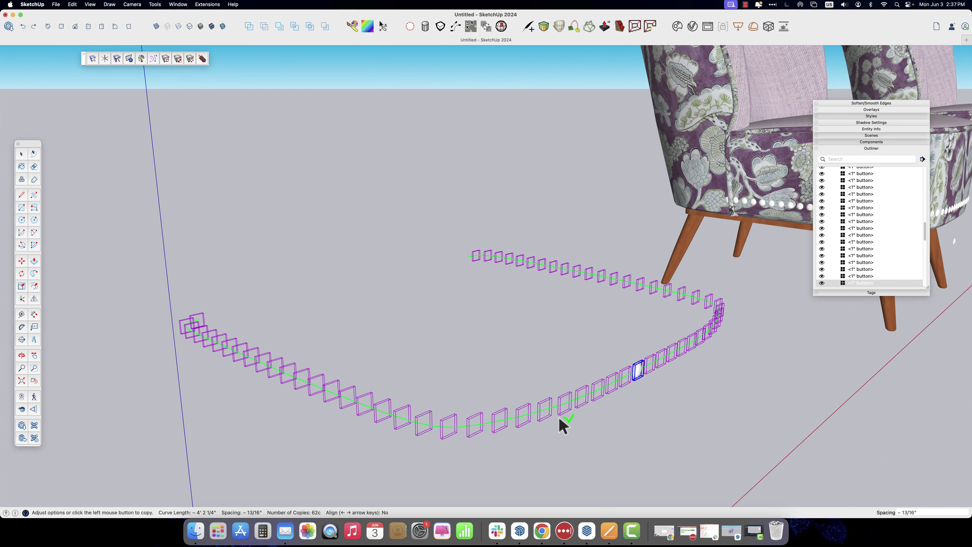
key(Right)
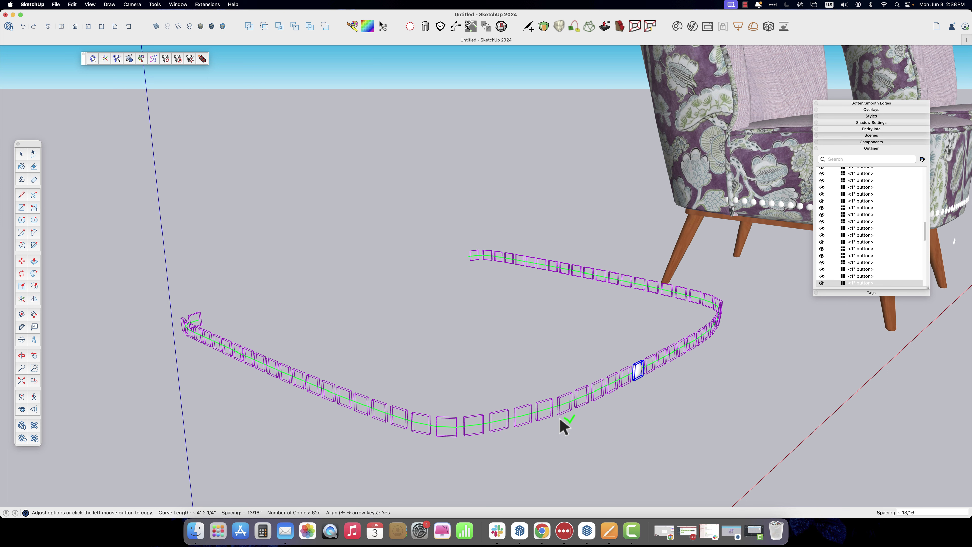
click(566, 423)
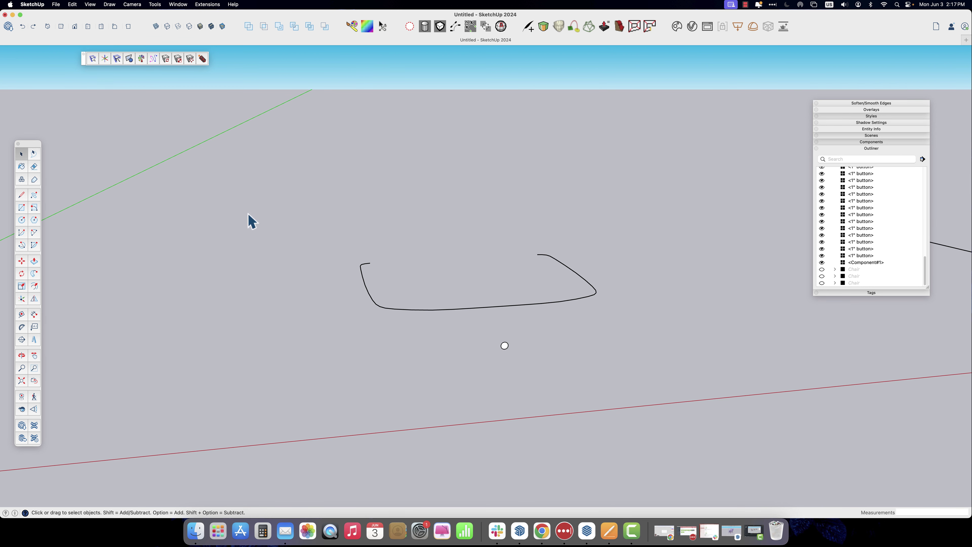
Show the +Select and +Move tool palettes.
click(90, 5)
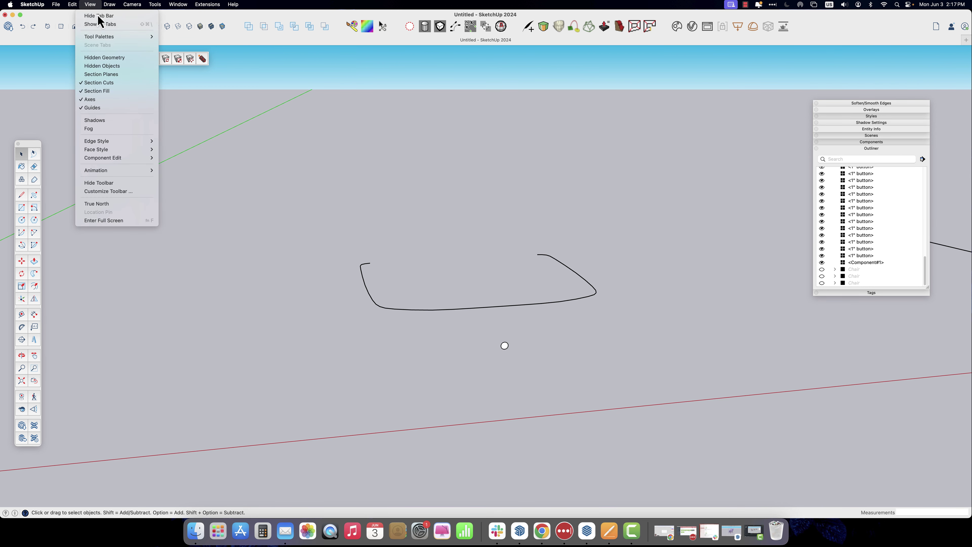
mouse_move(100, 36)
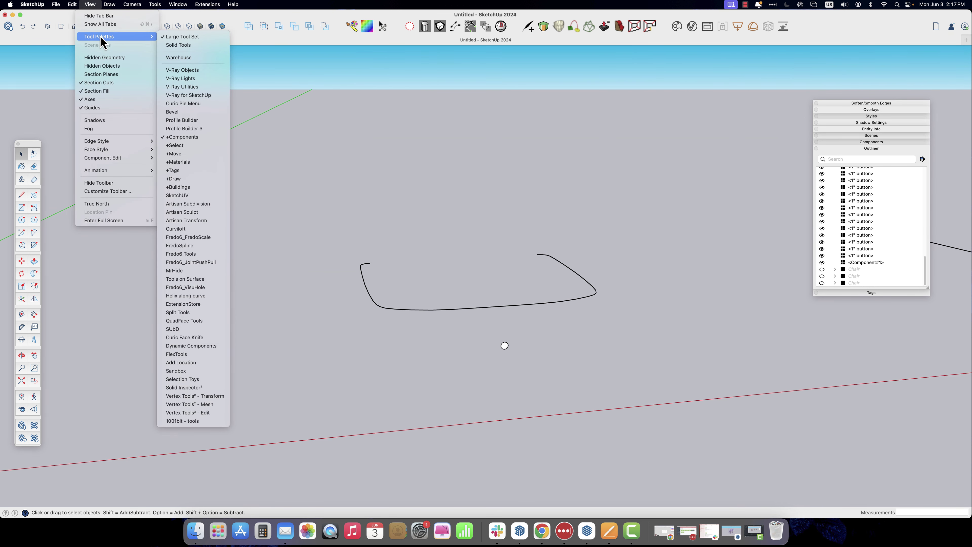
click(207, 146)
click(90, 5)
mouse_move(128, 38)
click(195, 156)
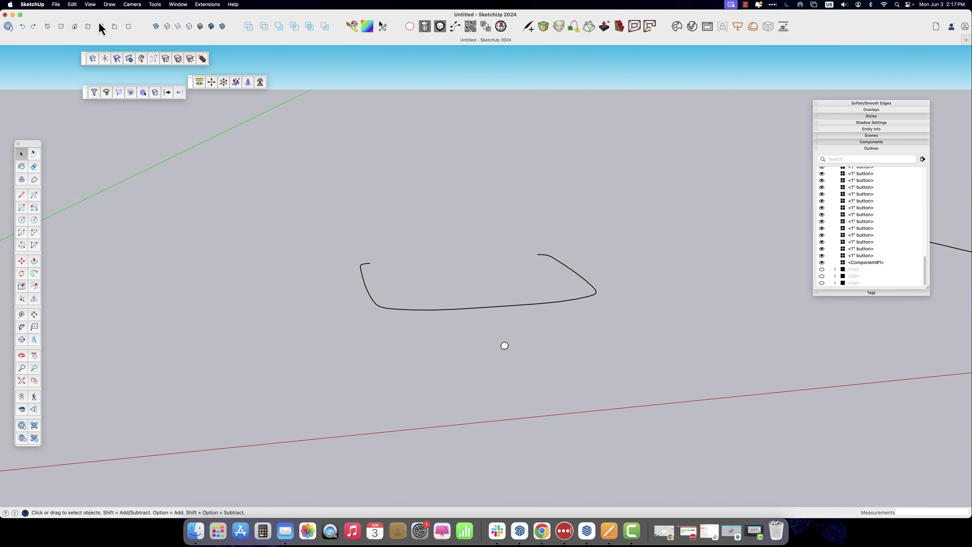
Show the +Materials tool palette and close it again.
click(92, 5)
mouse_move(99, 36)
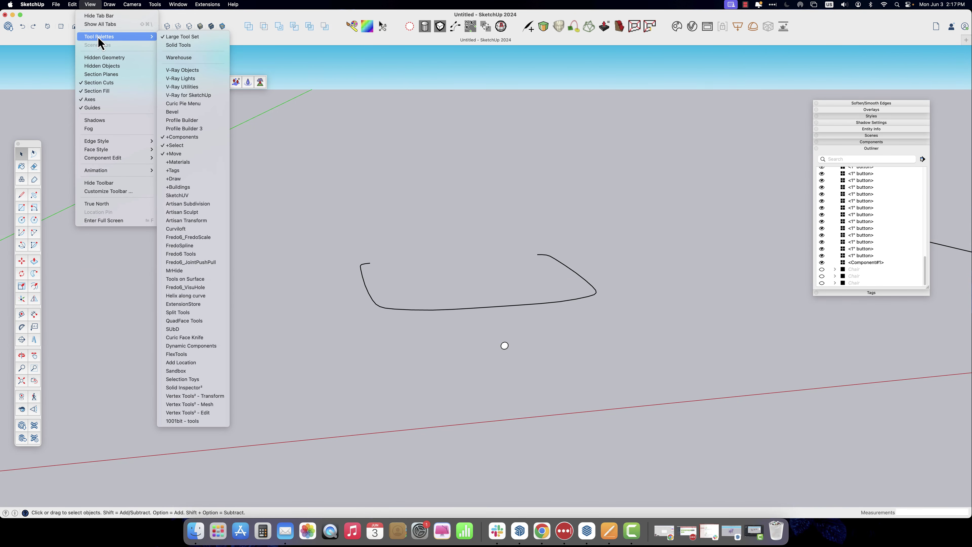
click(197, 164)
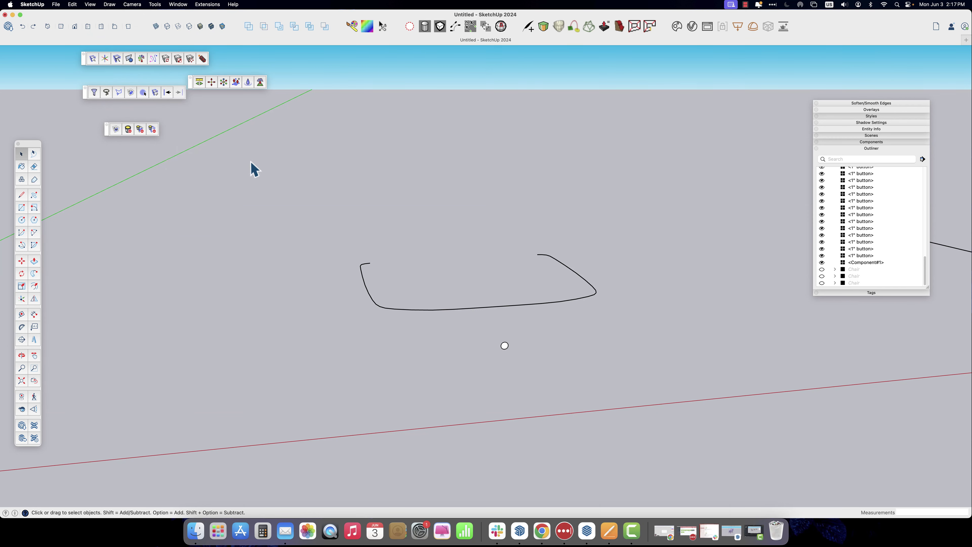
click(107, 124)
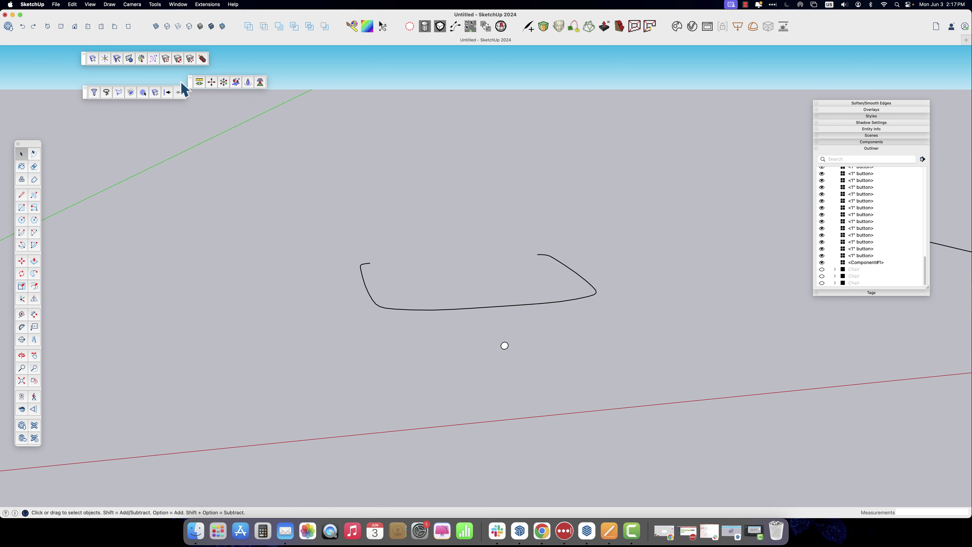
Close the +Move and +Select tool palettes and look over the list of installed extensions.
click(190, 79)
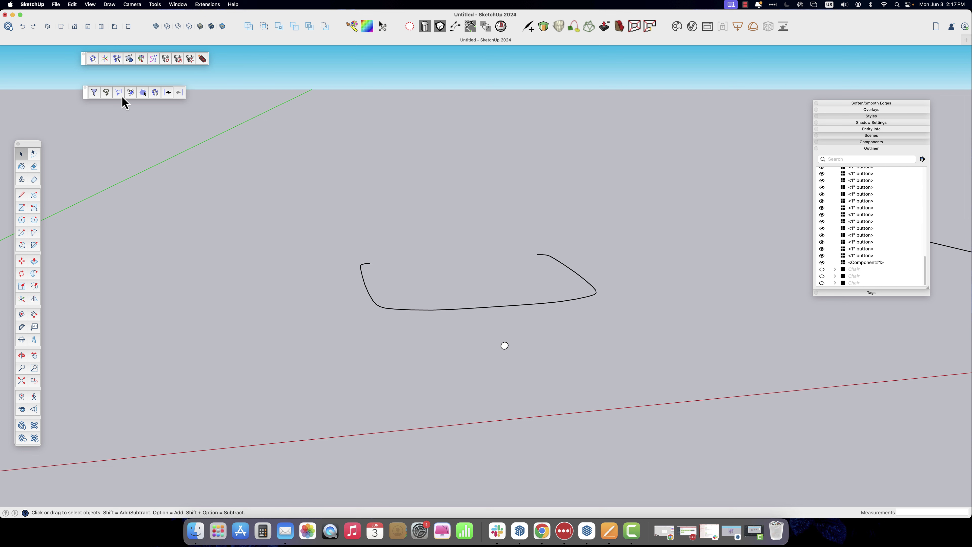
click(86, 88)
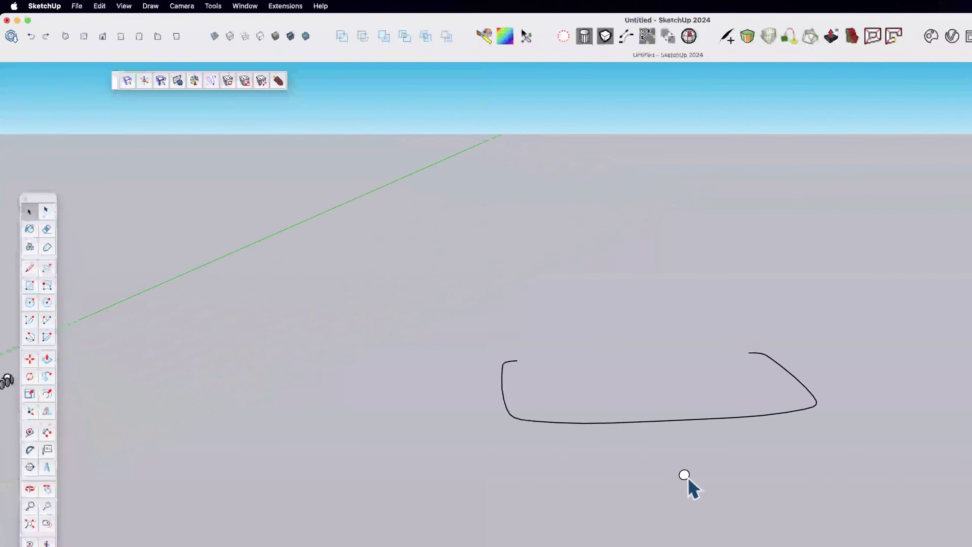
click(183, 5)
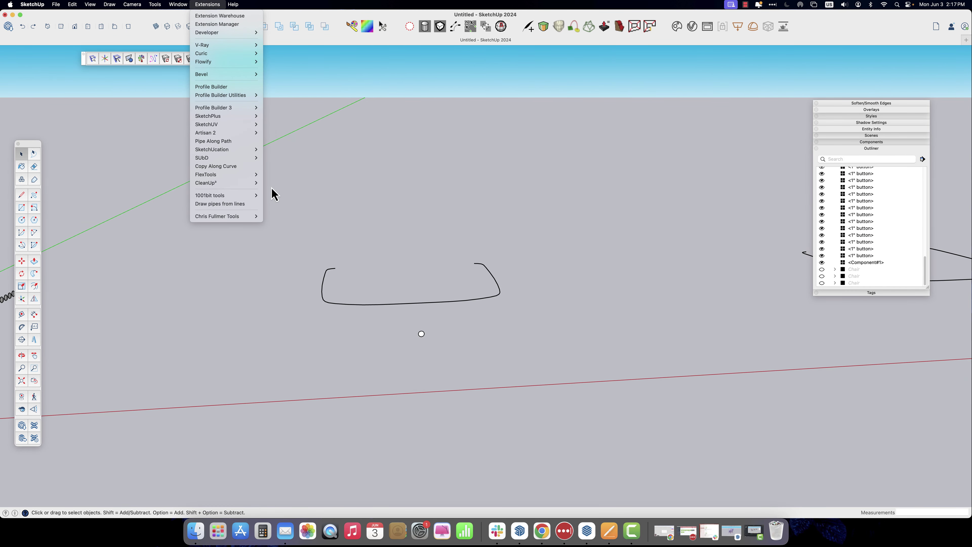
click(328, 164)
Copy the single button along the open curve with Copy Along Curve, starting from the curve's end, at about 7/8" maximum spacing.
scroll(406, 329, up, 4)
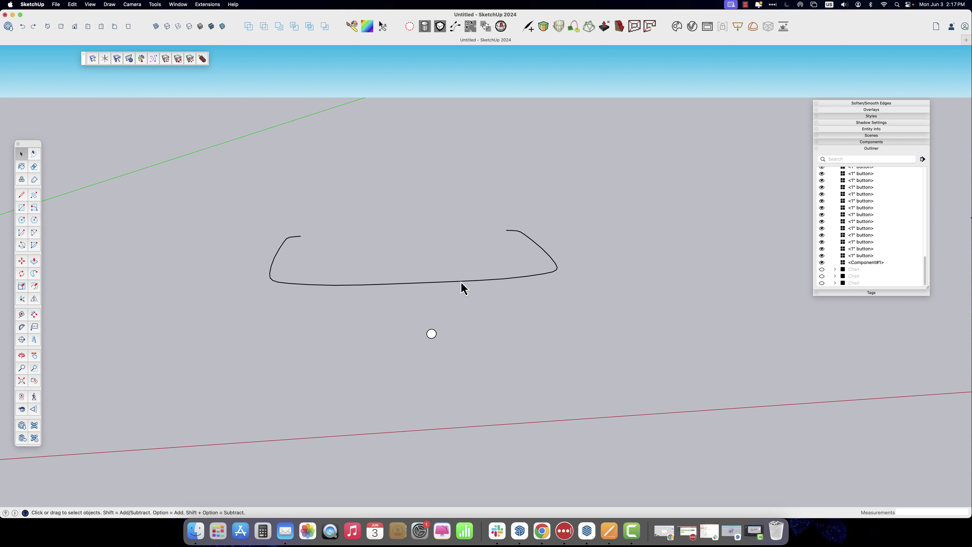
middle_drag(464, 287, 453, 360)
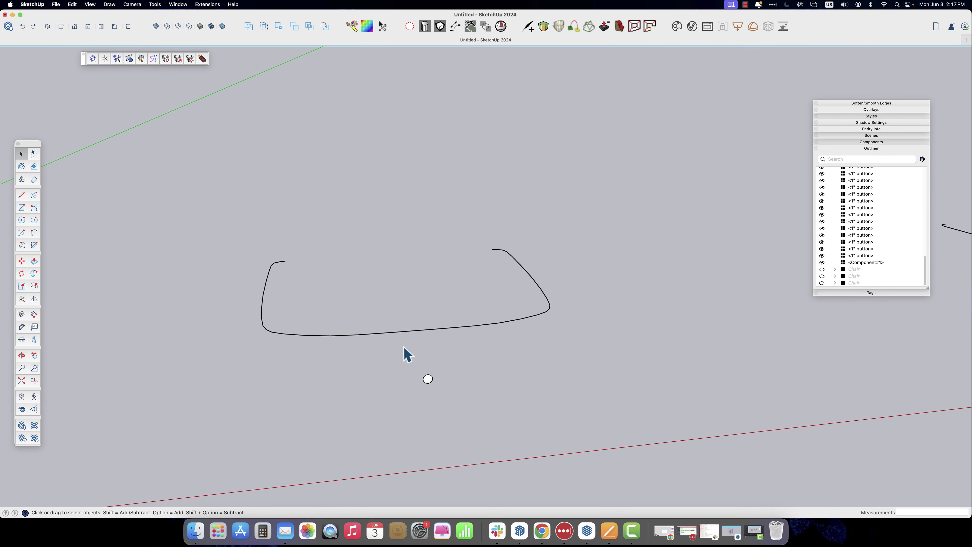
click(411, 331)
click(153, 59)
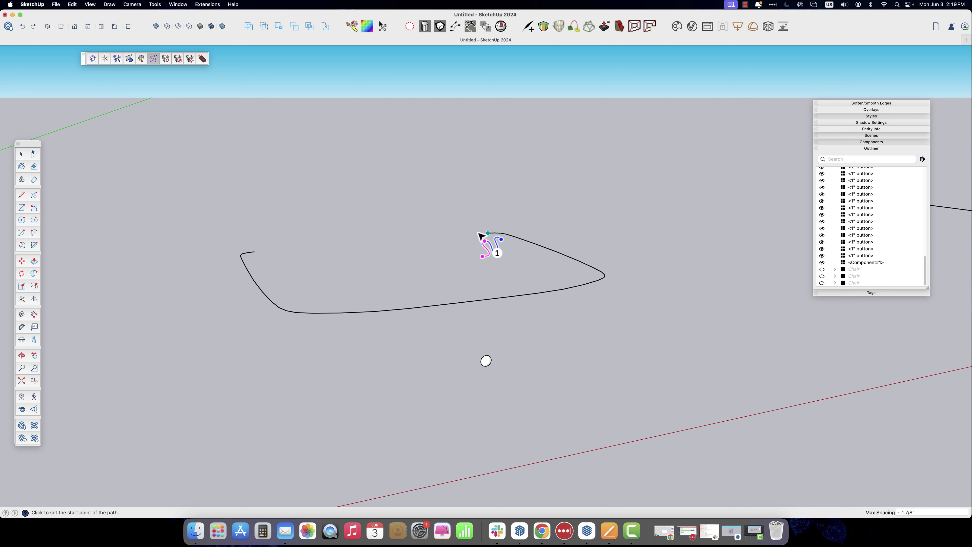
click(253, 254)
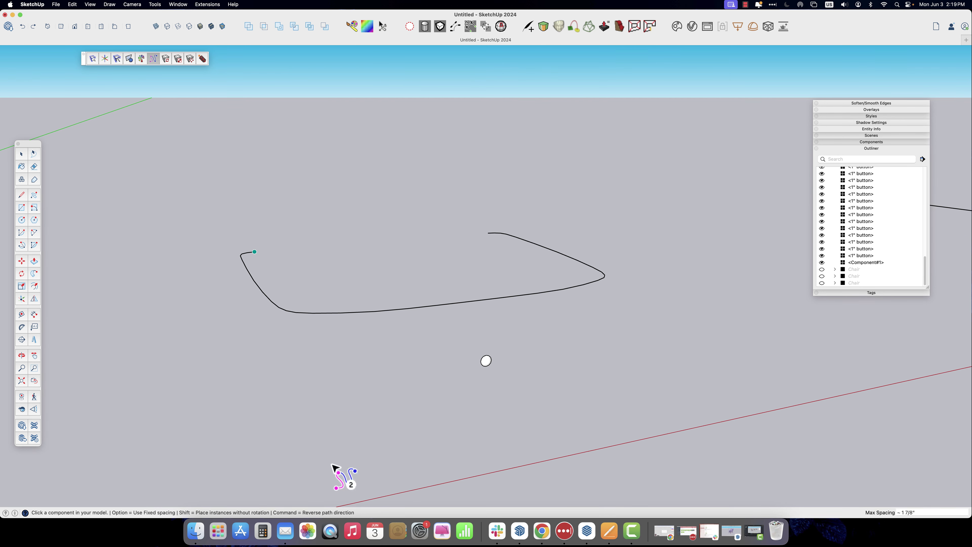
click(486, 361)
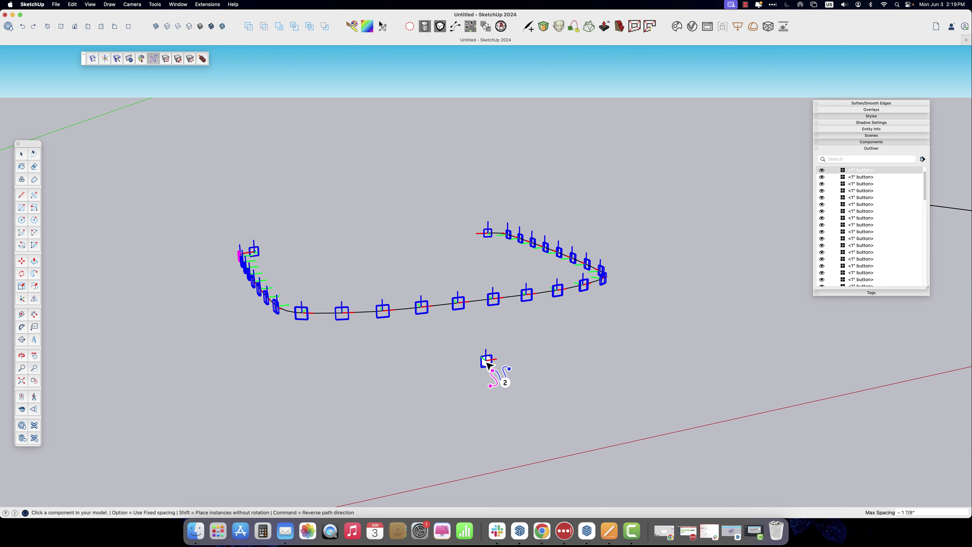
click(487, 362)
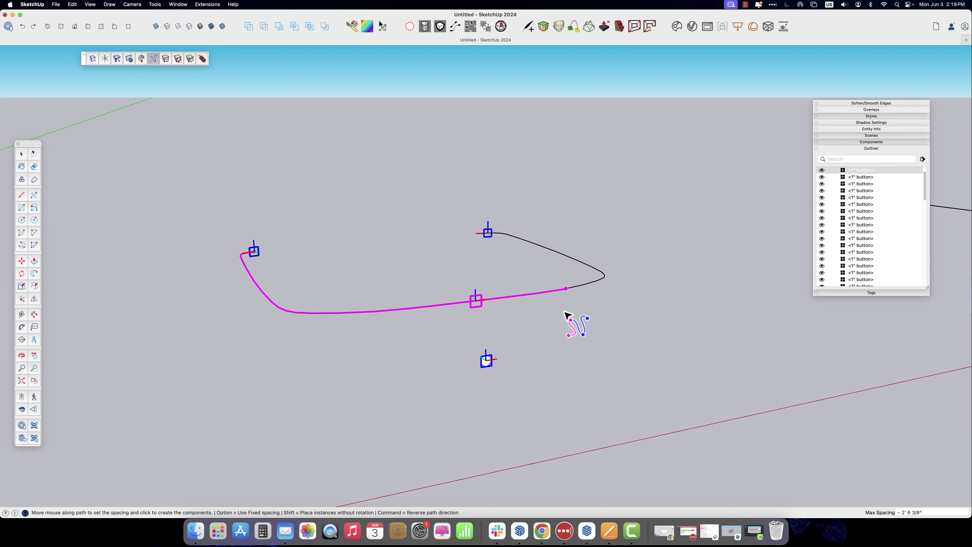
middle_drag(379, 342, 584, 378)
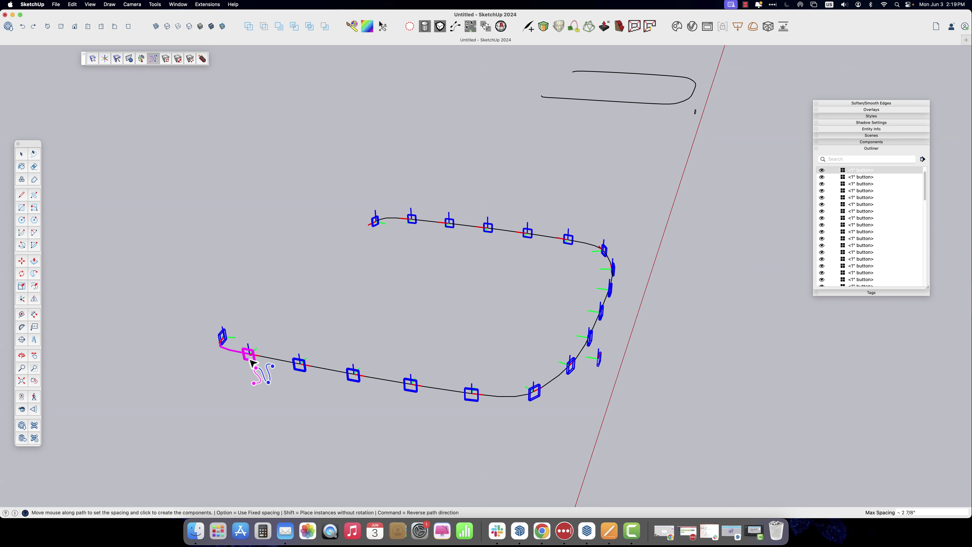
scroll(237, 361, up, 5)
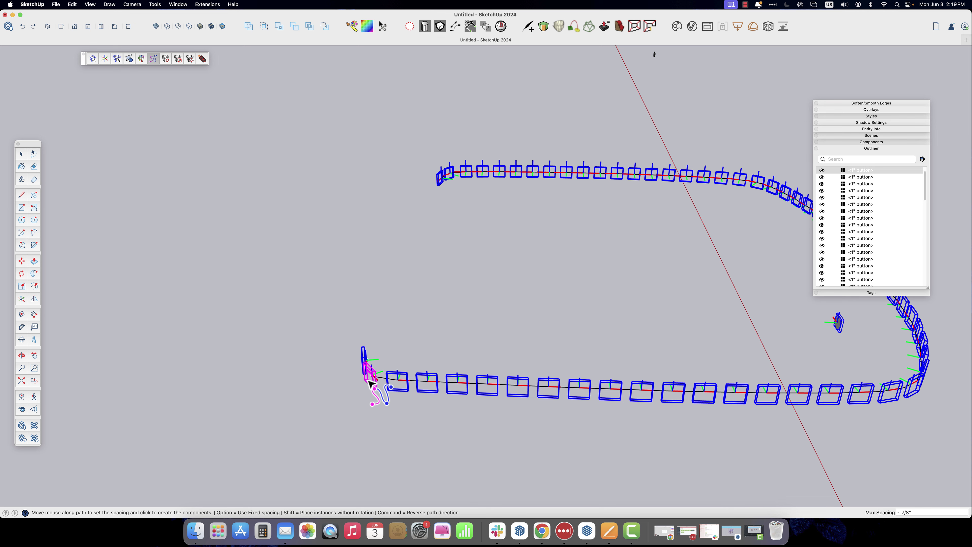
click(368, 381)
Open the source button component in front of the curve and examine the orientation of its axes.
middle_drag(805, 427, 564, 356)
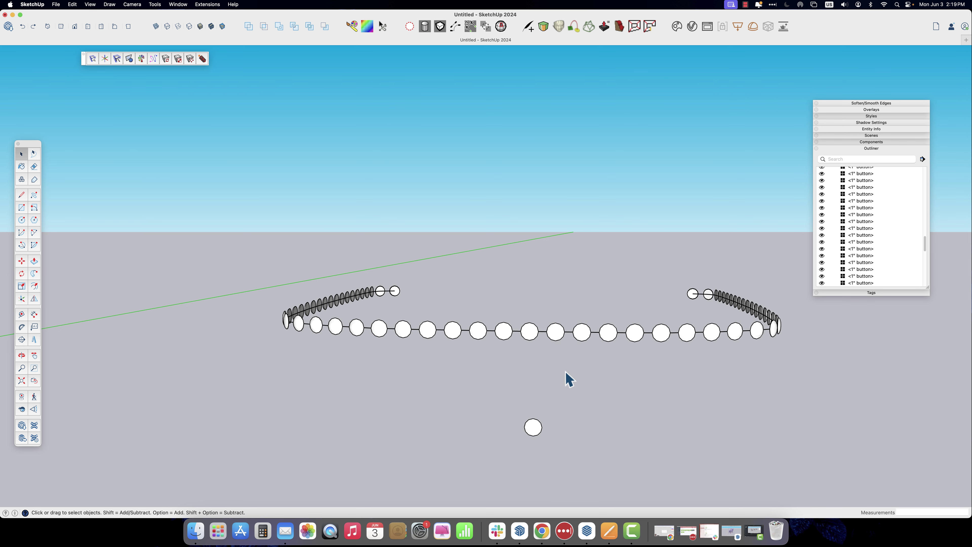
scroll(569, 378, down, 3)
click(546, 407)
scroll(608, 421, down, 2)
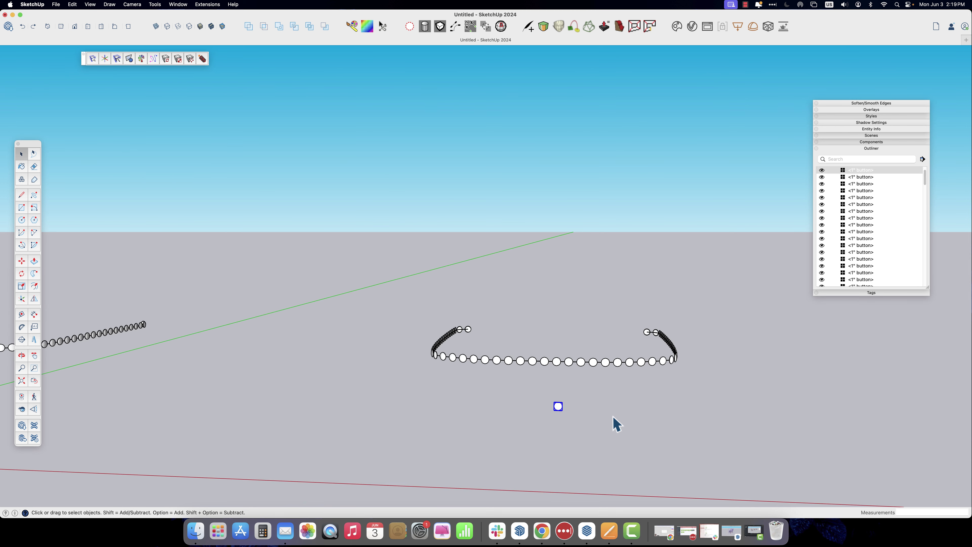
middle_drag(613, 422, 337, 400)
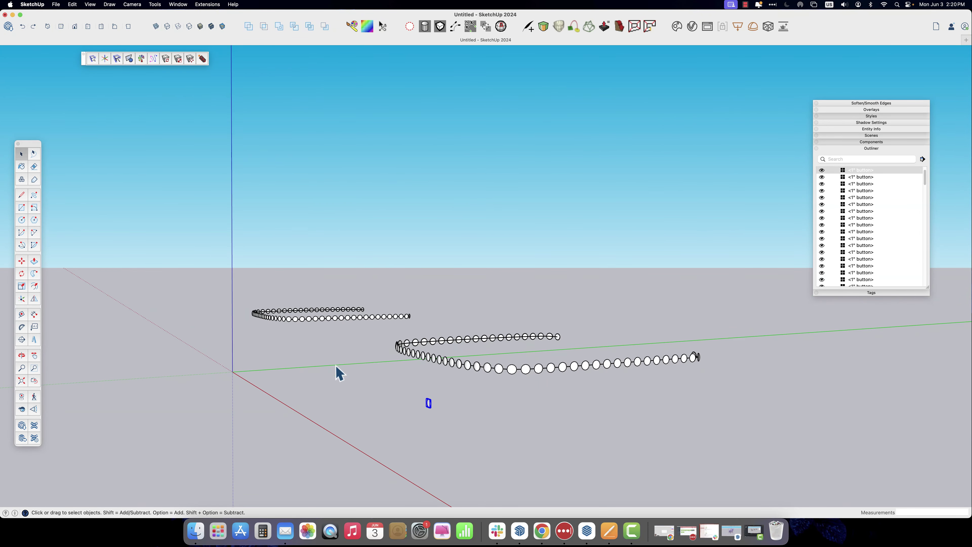
scroll(448, 417, up, 5)
middle_drag(422, 409, 488, 396)
middle_drag(488, 396, 504, 376)
double_click(479, 396)
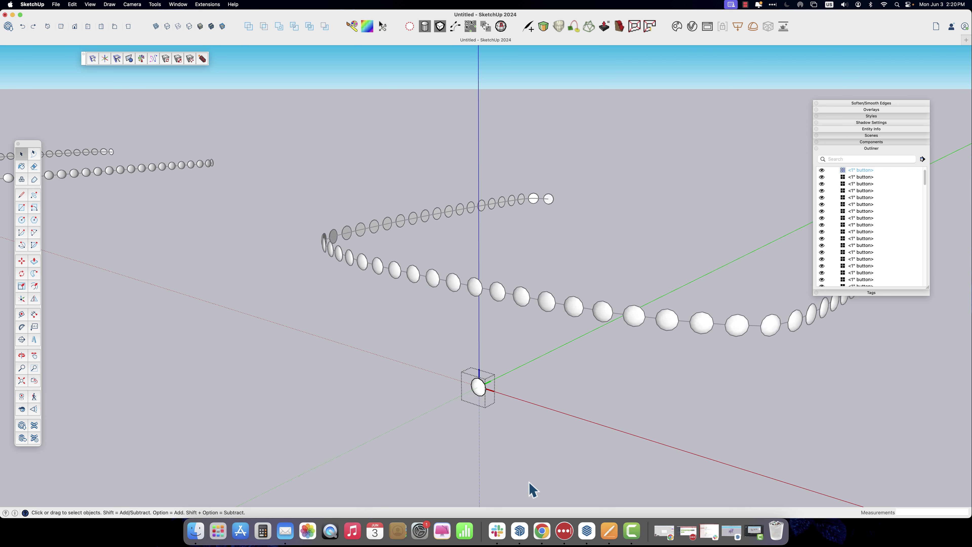
click(481, 388)
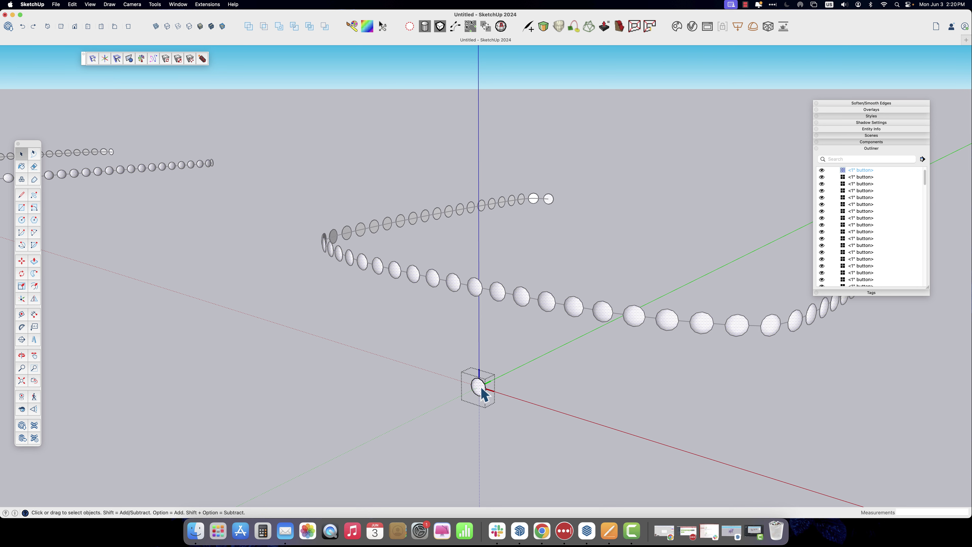
middle_drag(502, 379, 538, 509)
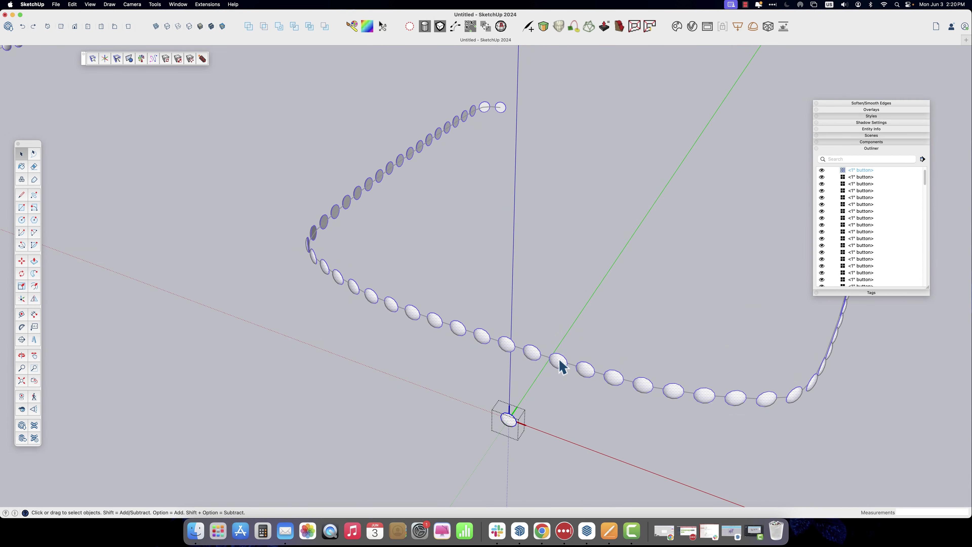
Open one of the button copies on the curve to compare its component axes, and leave it again.
click(556, 347)
click(543, 363)
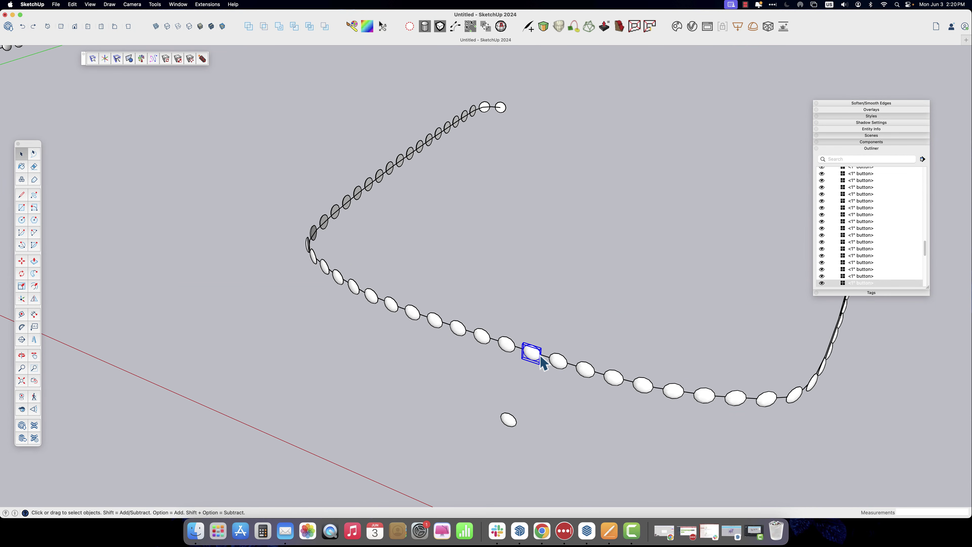
double_click(534, 356)
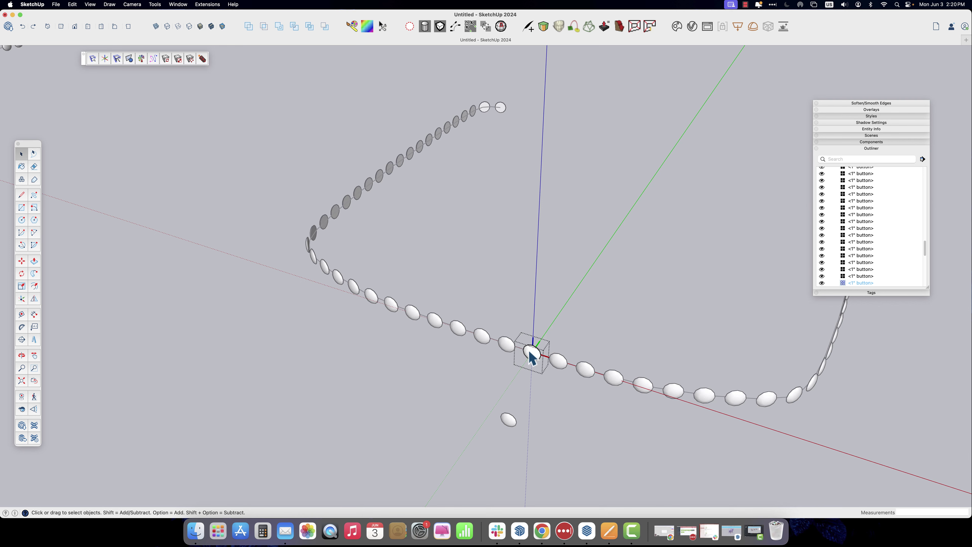
click(578, 424)
Try rotating the geometry inside the source button component about its blue axis and leave the component.
middle_drag(566, 455, 585, 416)
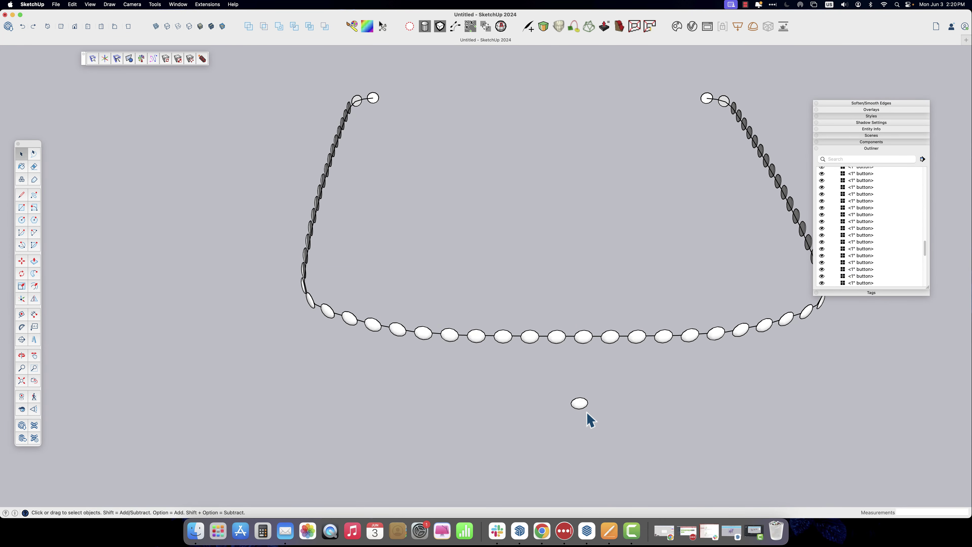
double_click(585, 407)
triple_click(583, 403)
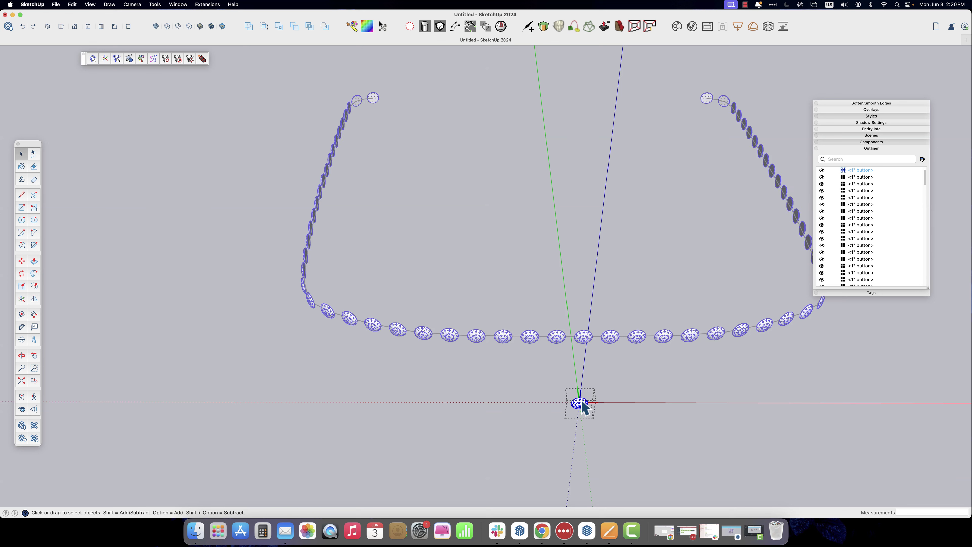
key(q)
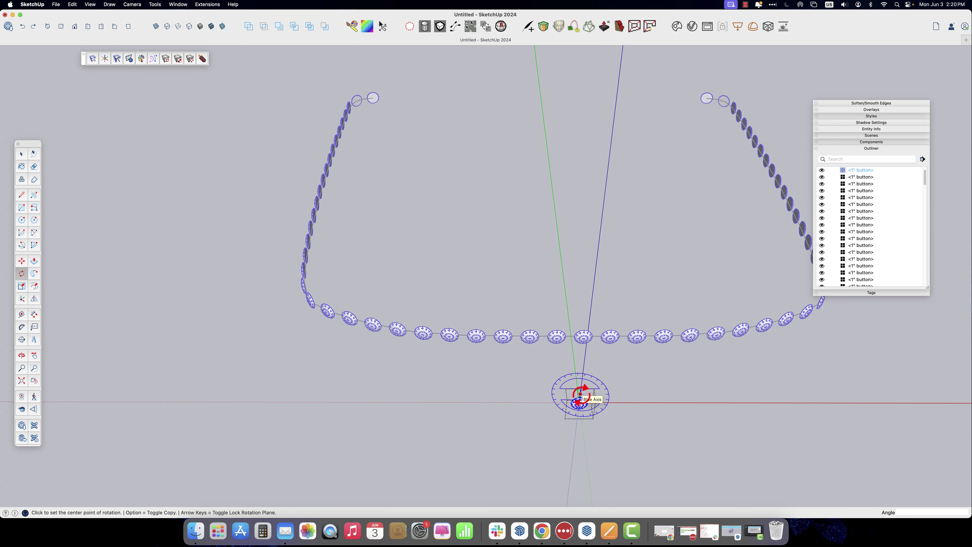
click(579, 398)
click(686, 397)
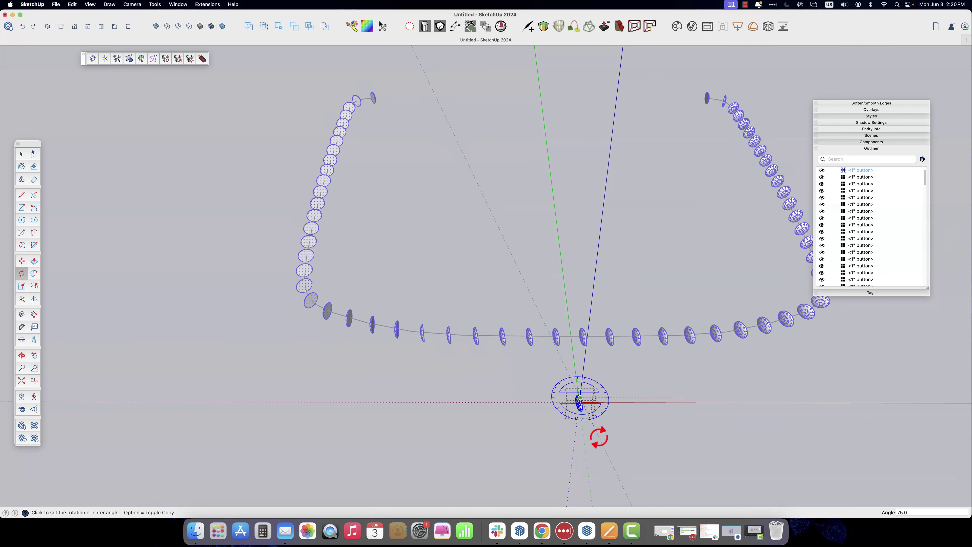
click(637, 427)
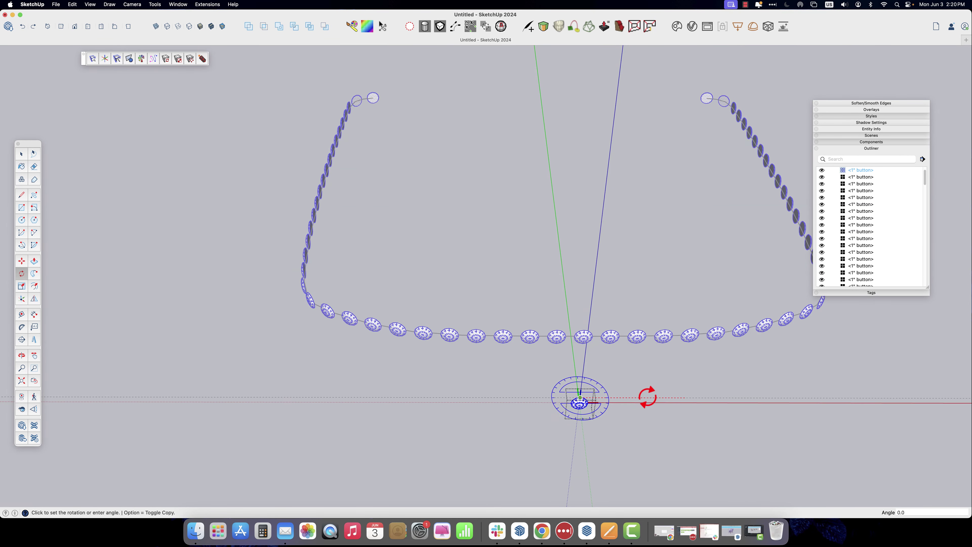
key(space)
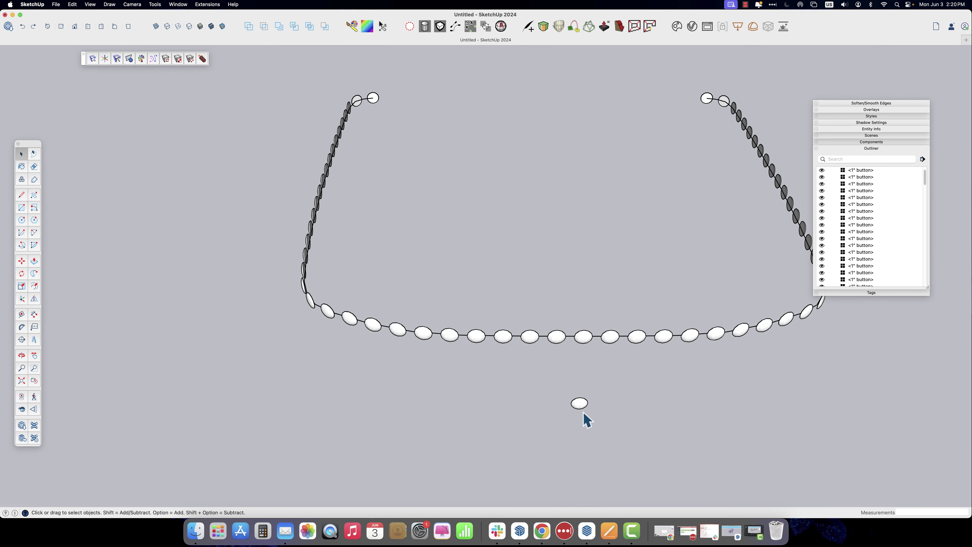
Undo the button copies placed along the curve, keeping only the bare curve and the source button.
click(580, 408)
middle_drag(523, 423, 523, 310)
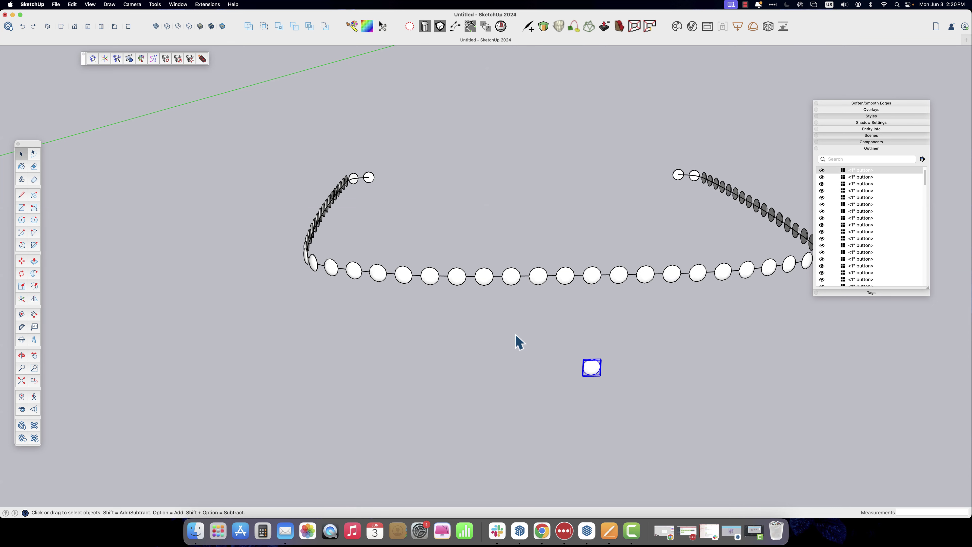
key(Return)
key(super+z)
key(super+z)
key(super+z)
key(super+z)
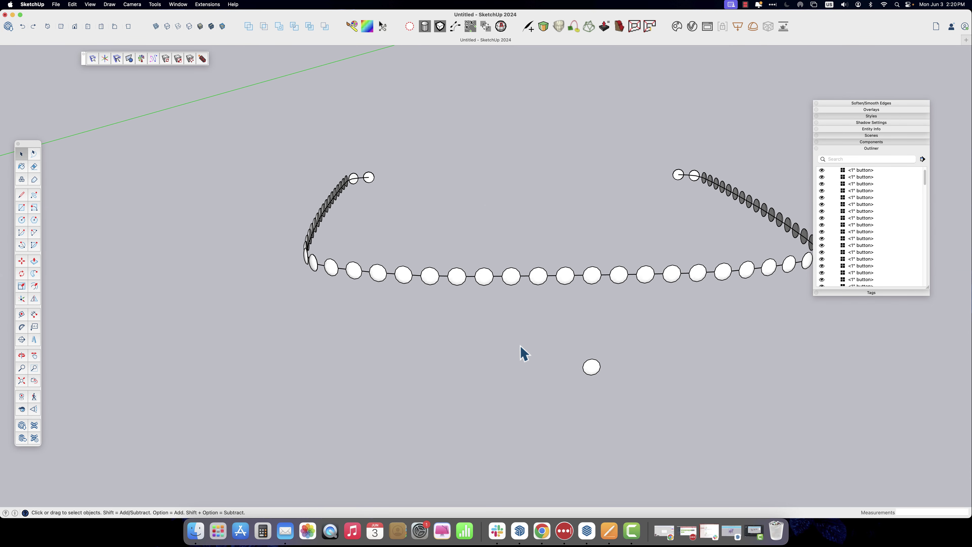
key(super+z)
key(super+z)
Set up Copy Along Curve again with the open curve as the path, starting at its end, and the single button as the source.
middle_drag(558, 365, 574, 335)
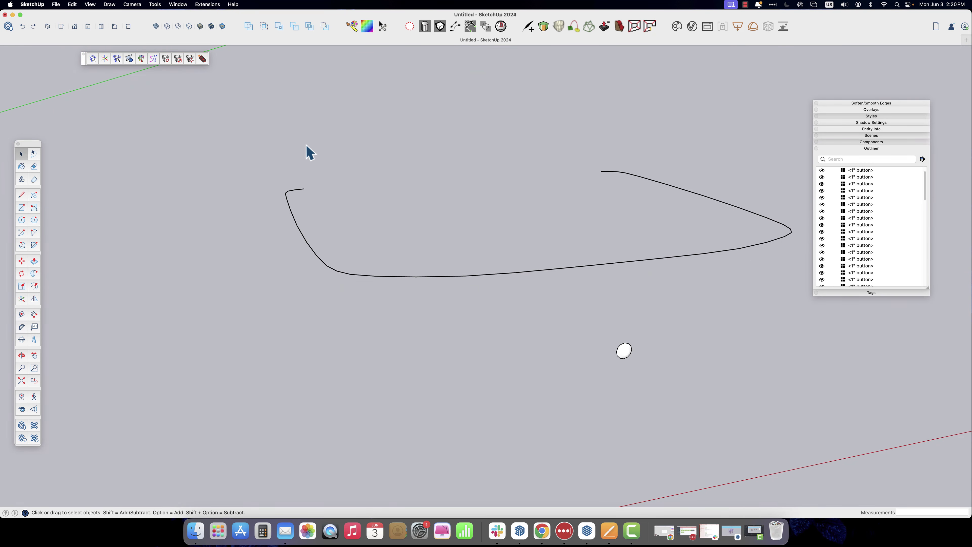
click(505, 270)
click(154, 61)
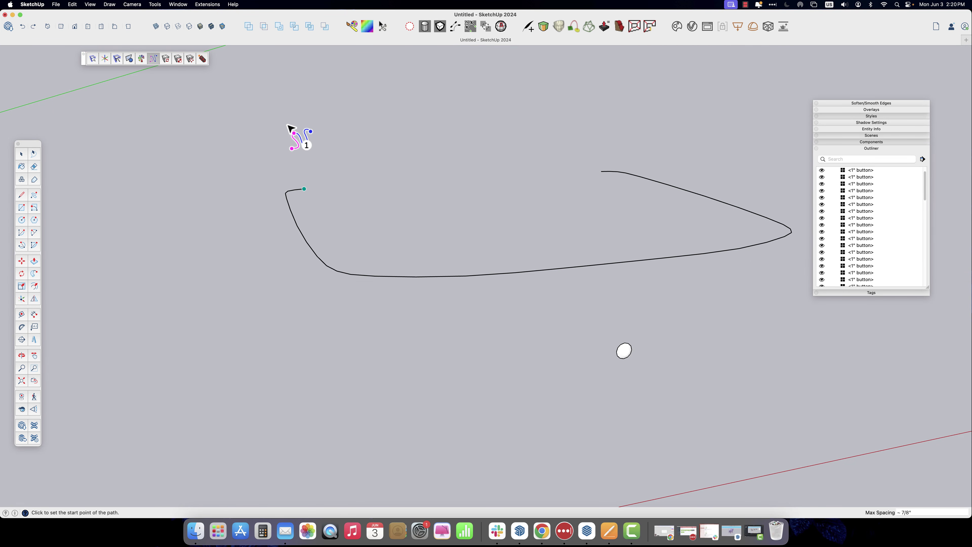
click(306, 188)
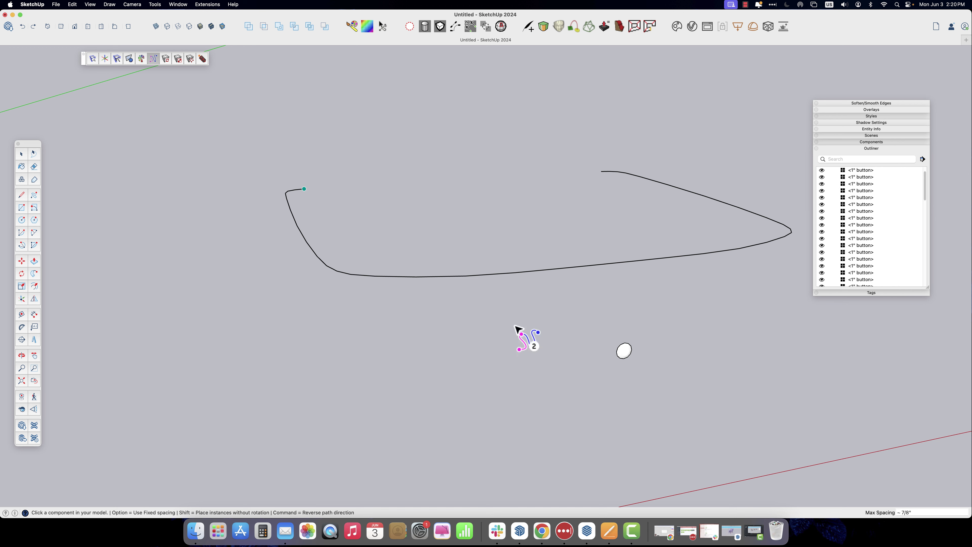
click(624, 349)
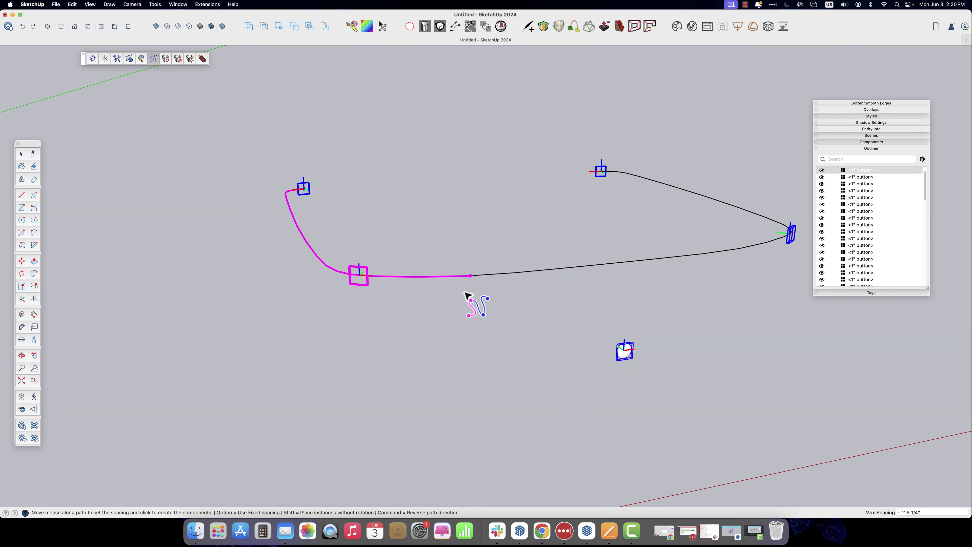
middle_drag(352, 293, 728, 354)
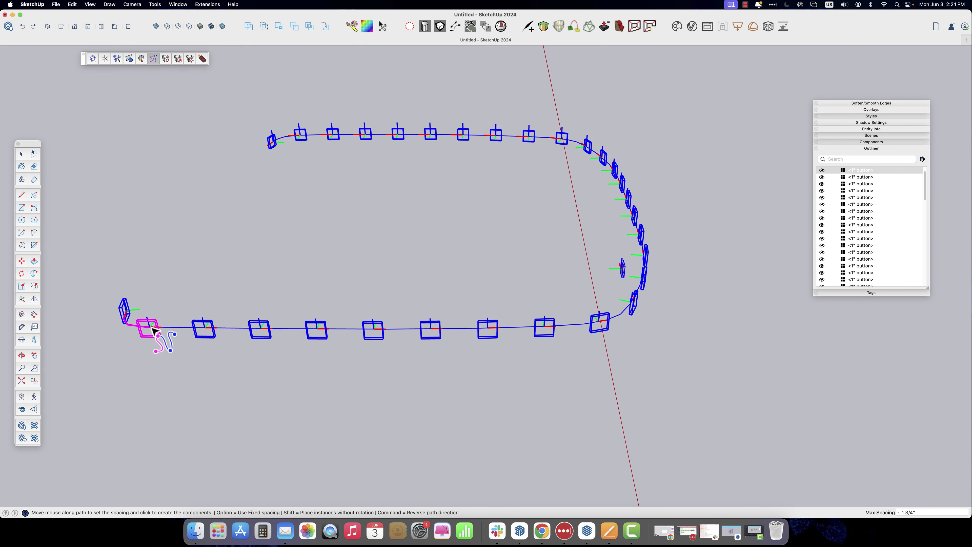
Preview the button copies along the curve without rotation with the path, checking their orientation and spacing from different sides.
key(shift)
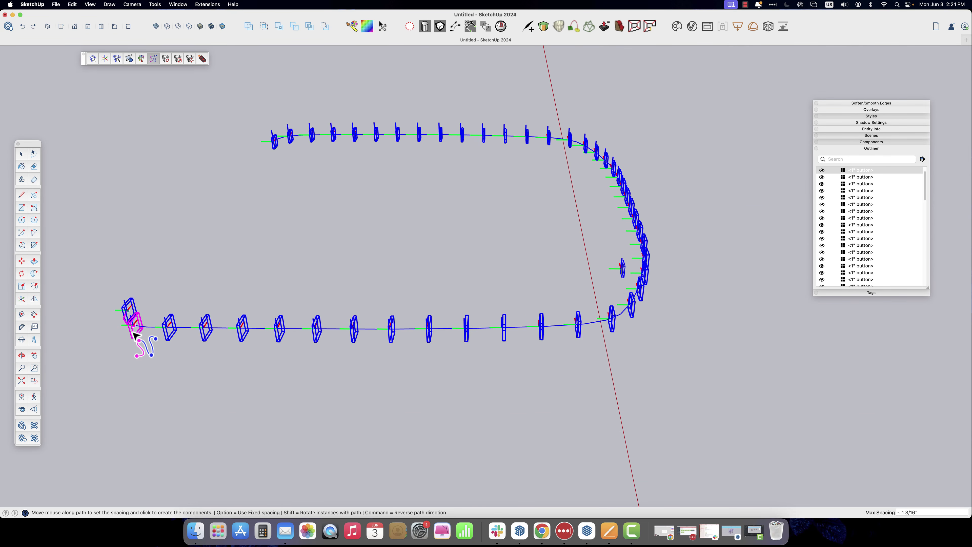
middle_drag(130, 325, 384, 314)
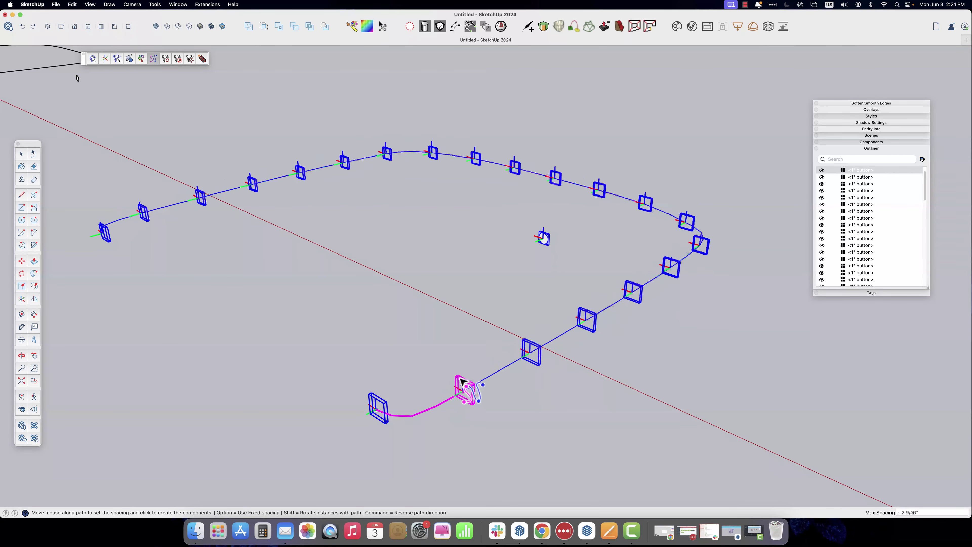
middle_drag(486, 386, 332, 386)
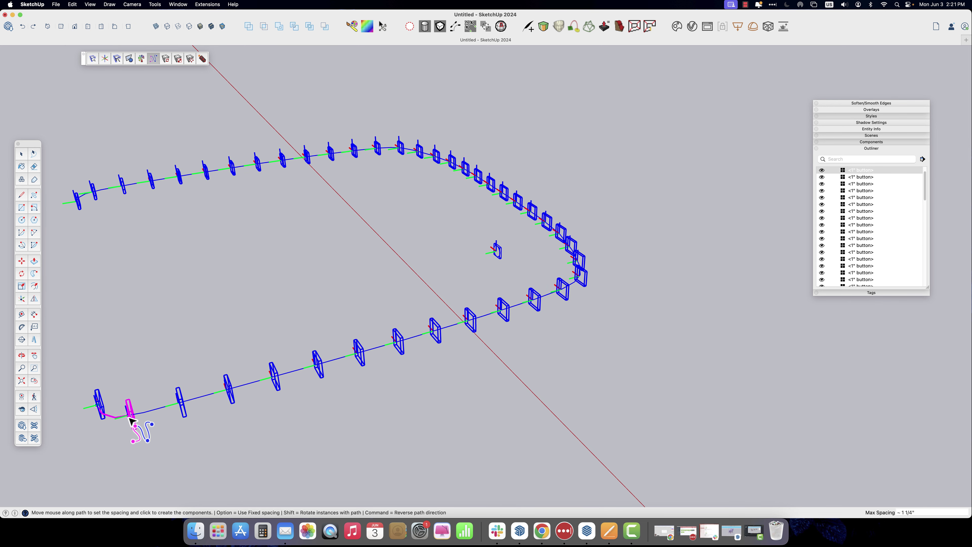
Compare the copies with and without rotation, and place them rotated with the path at about 13/16" maximum spacing.
key(shift)
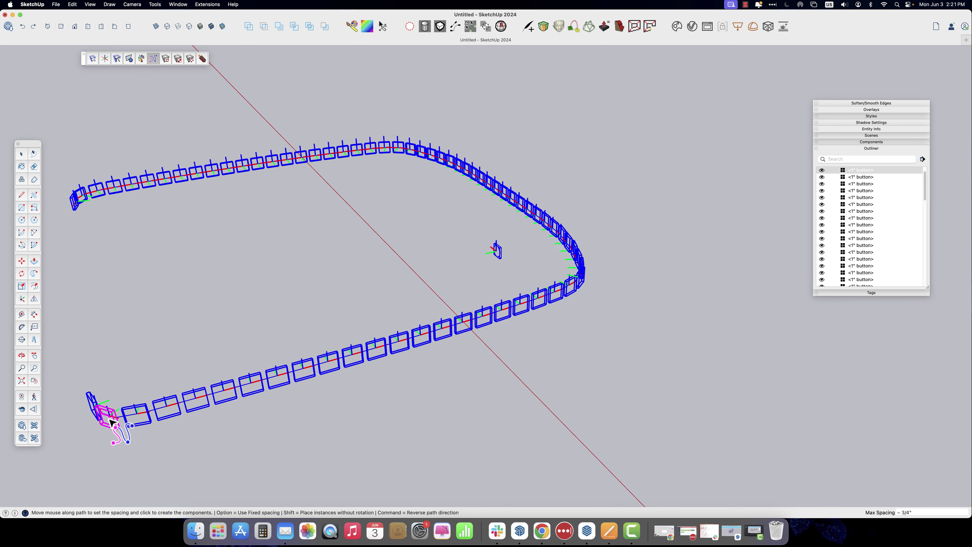
key(shift)
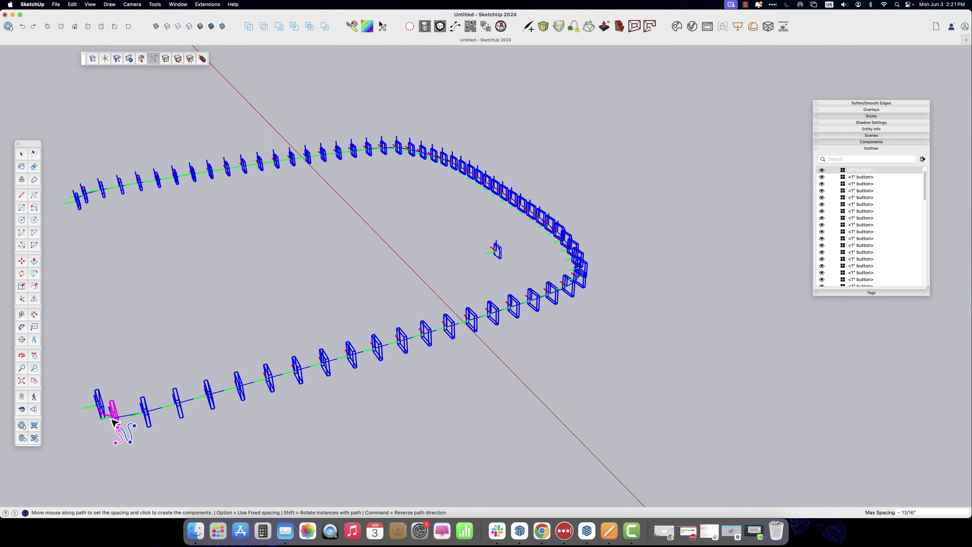
key(shift)
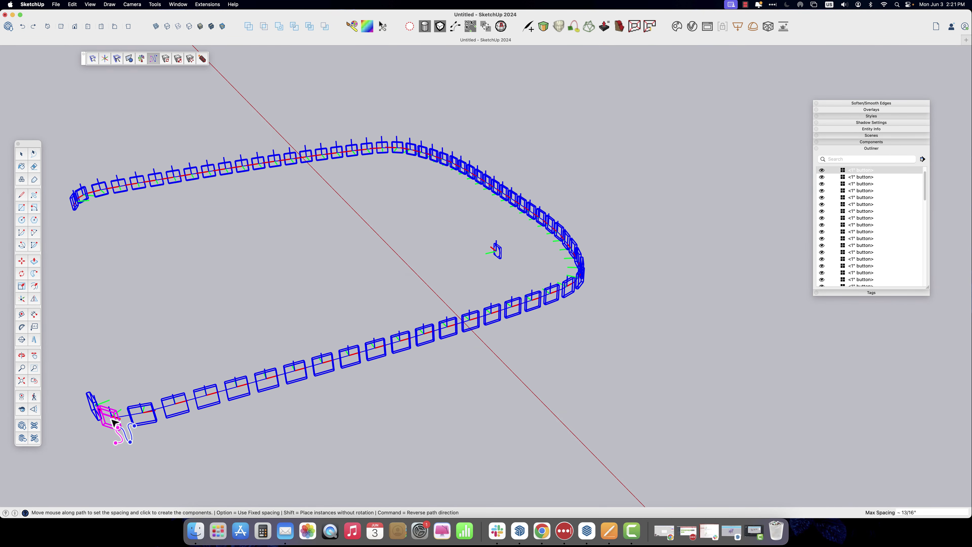
key(shift)
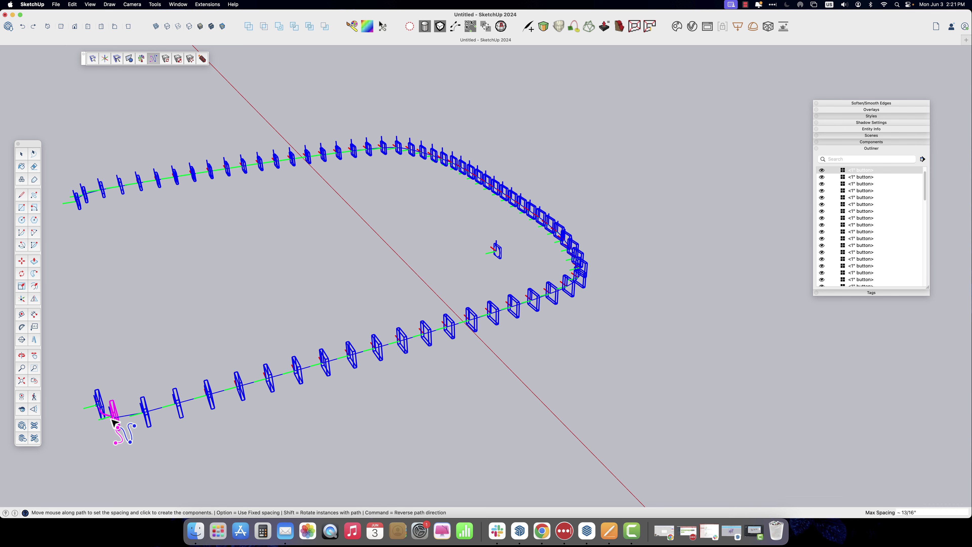
key(shift)
click(114, 422)
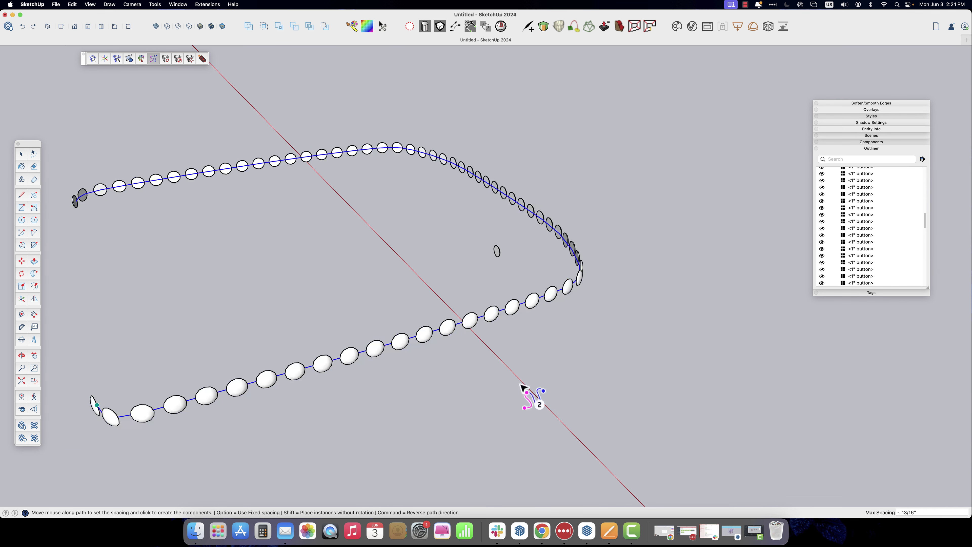
Look over the placed button copies, and examine the edge segments that make up the next bare curve.
middle_drag(532, 397, 320, 351)
key(space)
scroll(486, 308, down, 5)
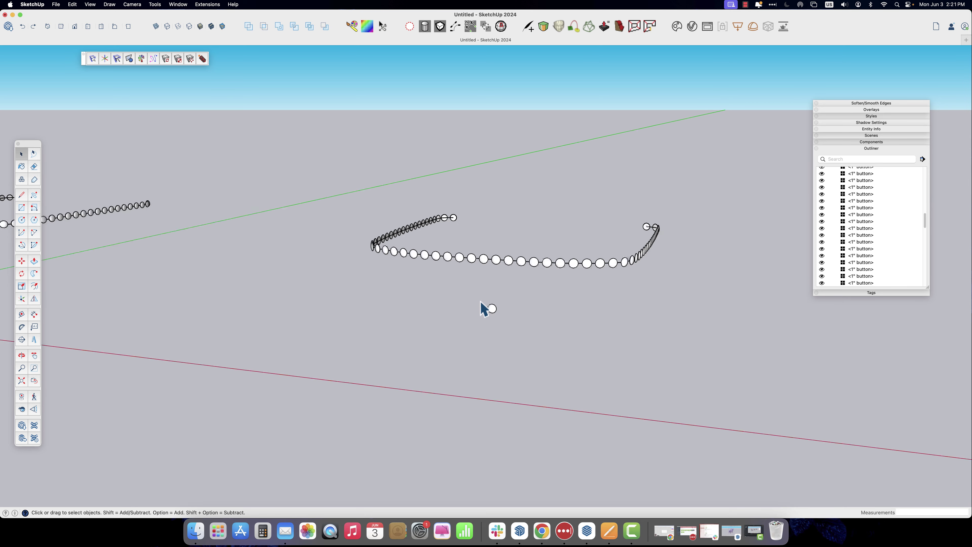
middle_drag(490, 308, 281, 329)
shift+middle_drag(689, 313, 391, 333)
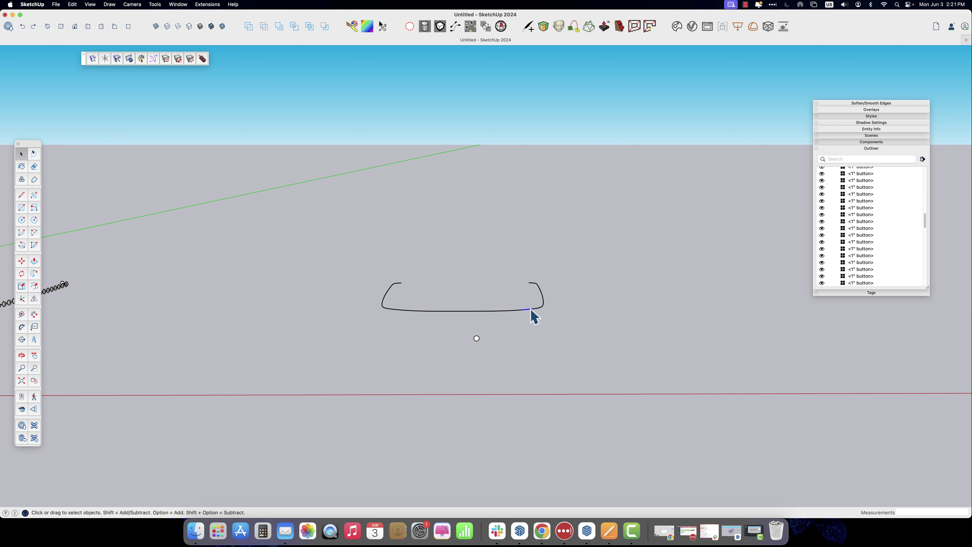
middle_drag(530, 310, 510, 423)
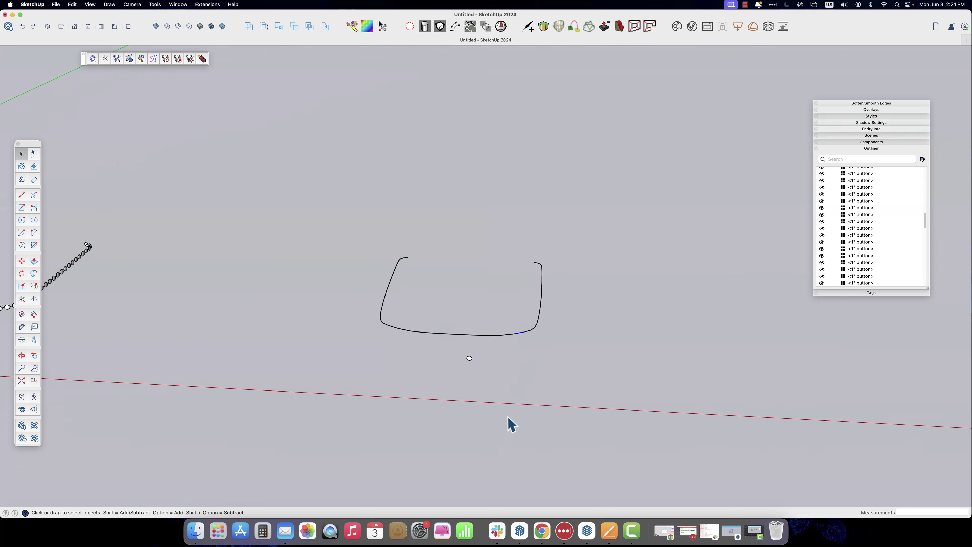
scroll(505, 343, up, 5)
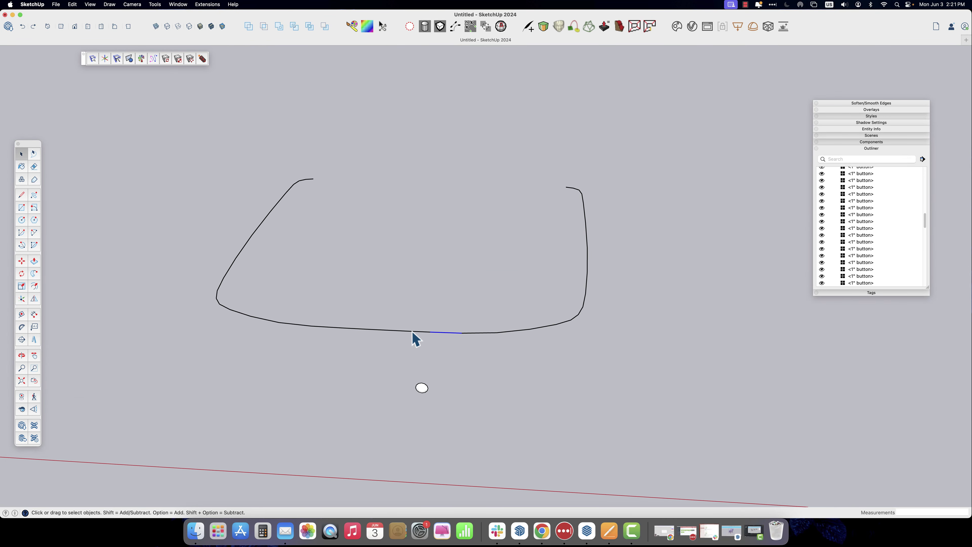
scroll(582, 330, up, 4)
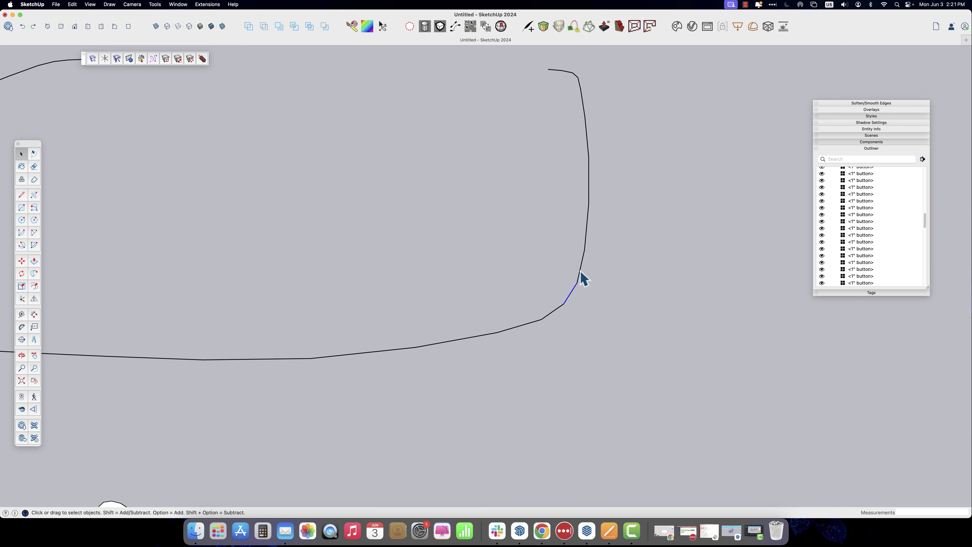
Try Component Stringer with the bare curve and the single button beside it.
scroll(588, 314, down, 6)
middle_drag(586, 321, 480, 250)
click(207, 4)
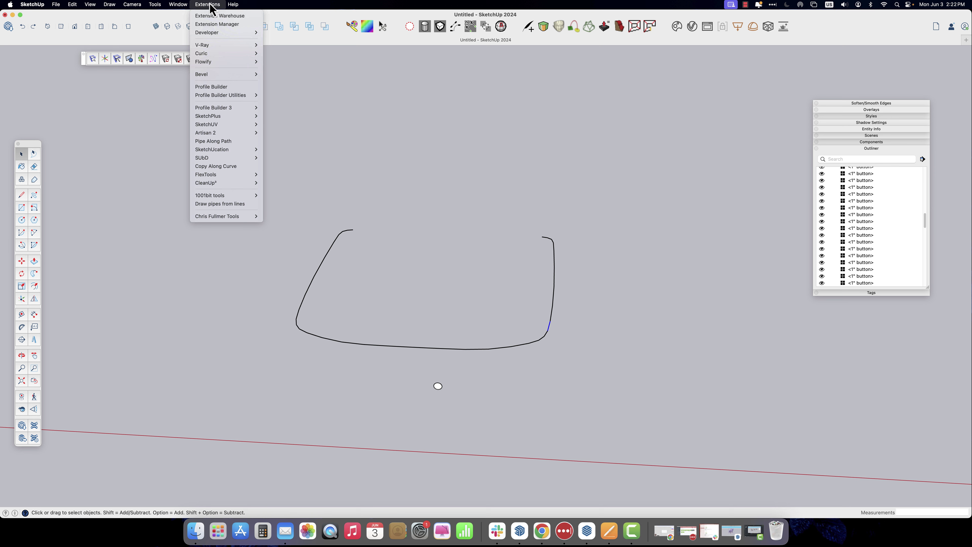
mouse_move(210, 216)
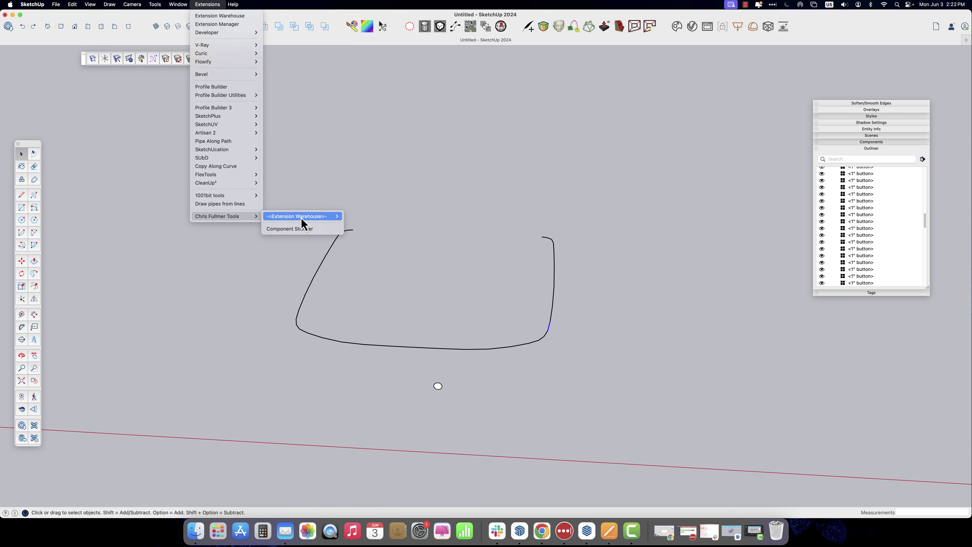
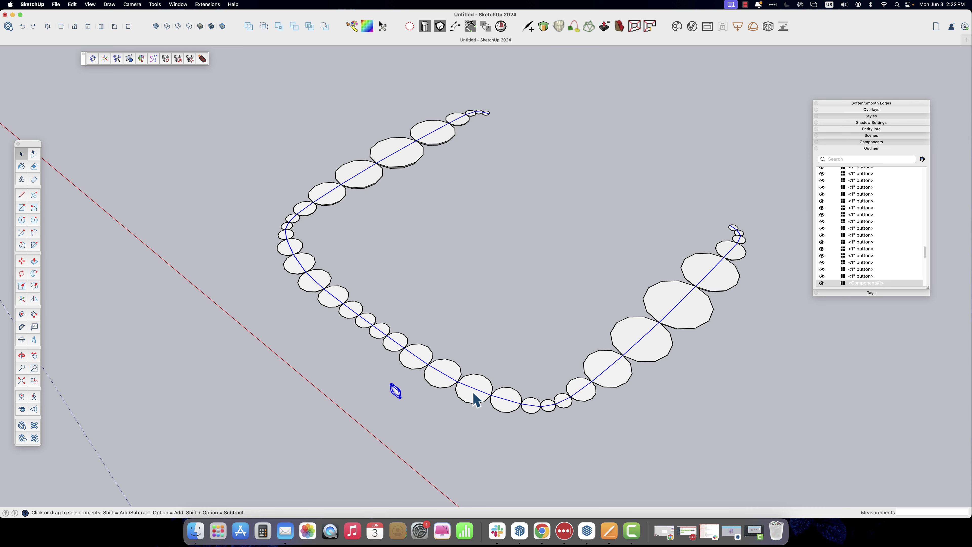
Examine how the strung copies are sized to the curve's segments by picking one edge and the copy on it.
scroll(476, 401, up, 5)
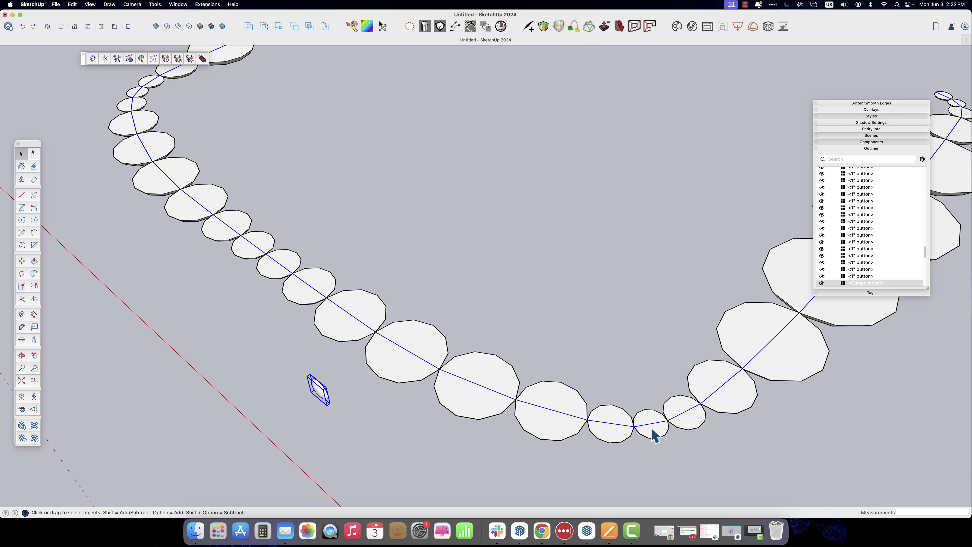
middle_drag(654, 434, 429, 356)
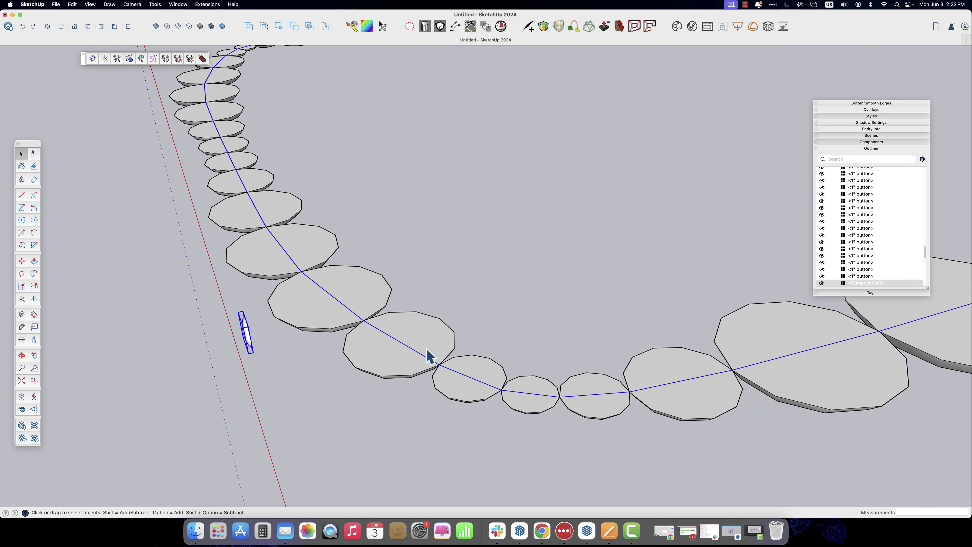
click(521, 392)
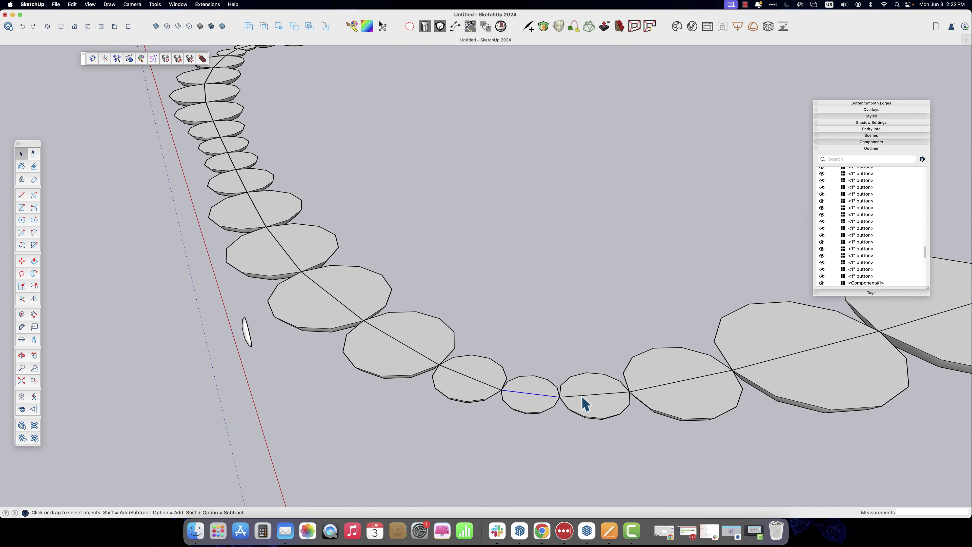
click(545, 403)
scroll(380, 446, down, 5)
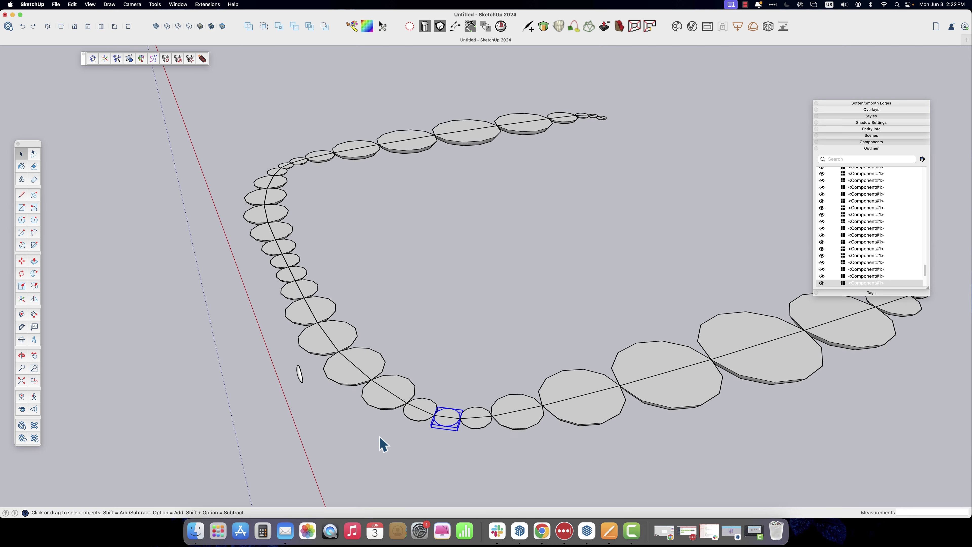
middle_drag(343, 425, 518, 437)
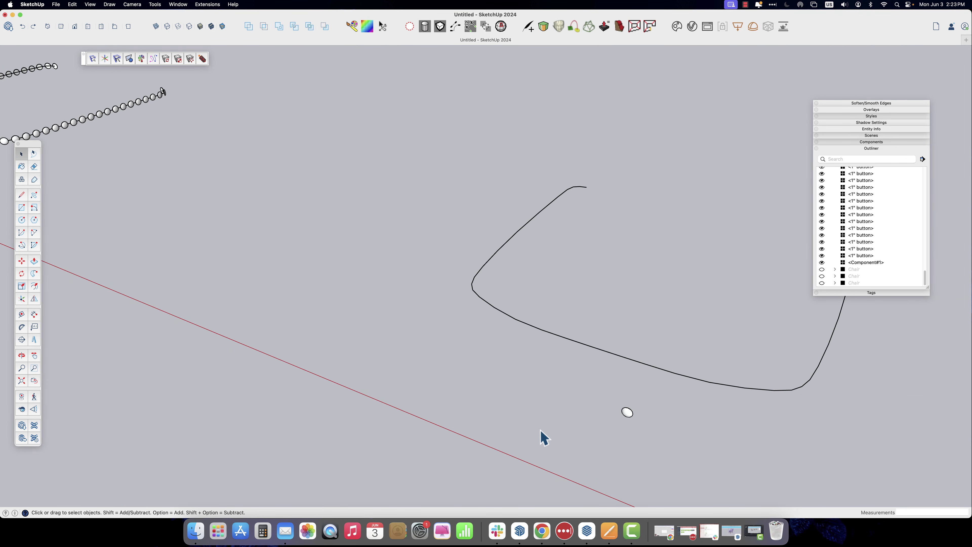
Try stringing the button along the bare curve with Component Stringer using Stretch scaling without reversed edges, and undo it.
middle_drag(544, 437, 486, 373)
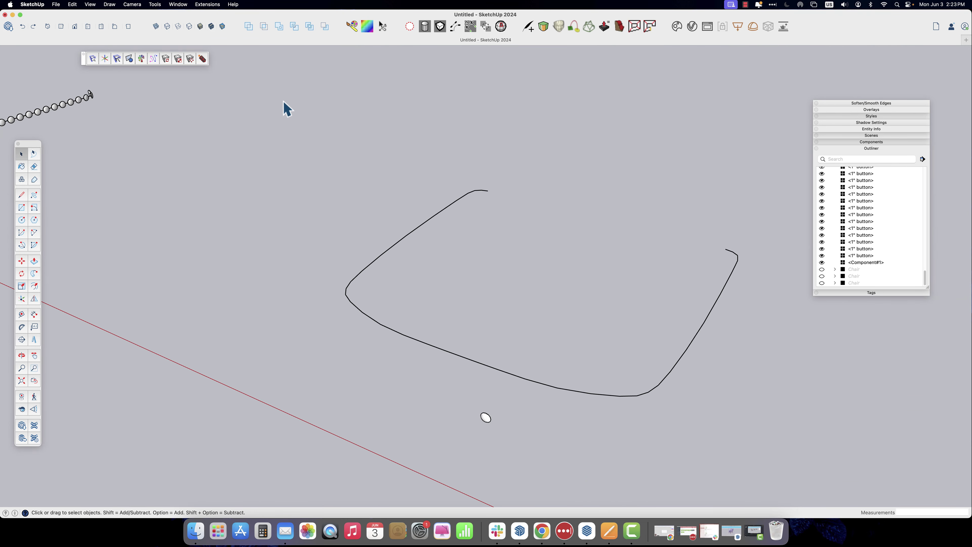
drag(302, 120, 770, 471)
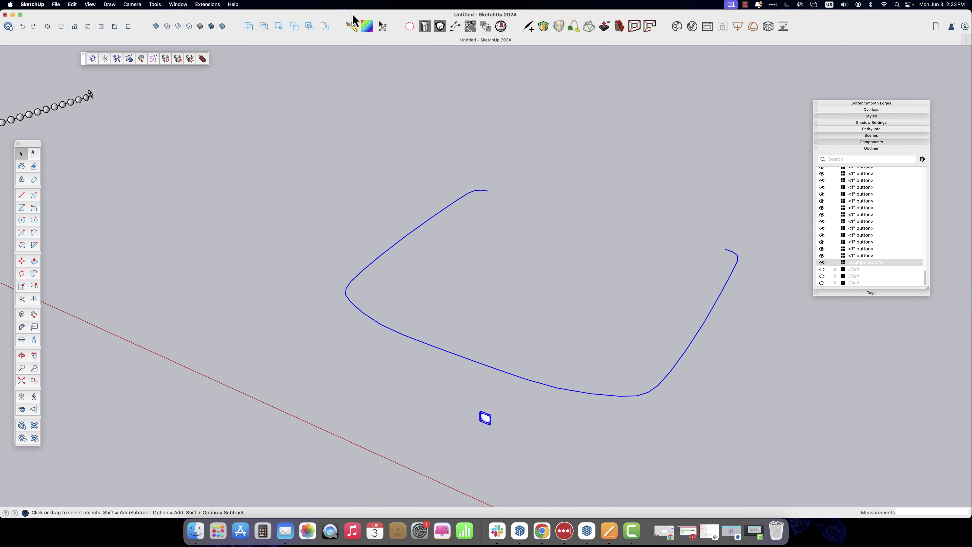
click(214, 7)
mouse_move(248, 216)
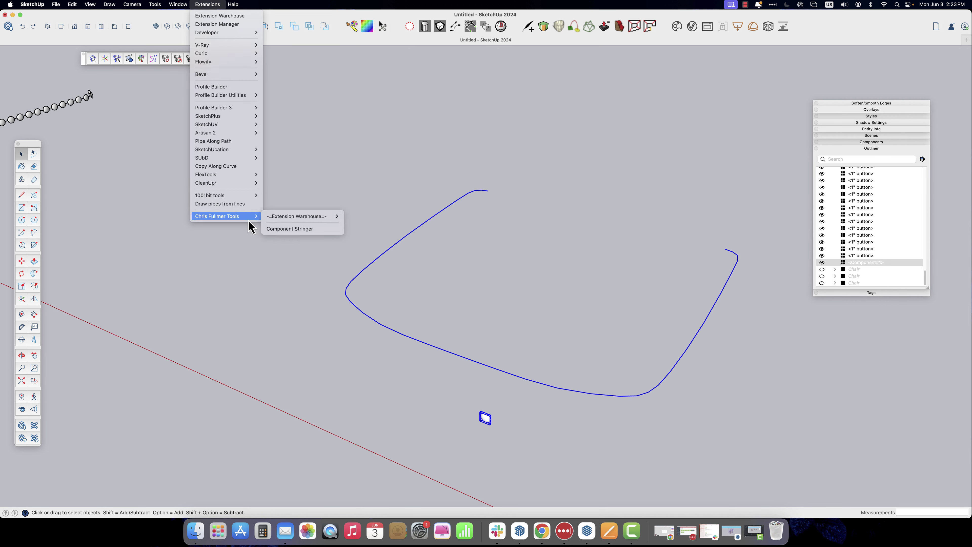
click(288, 229)
click(507, 189)
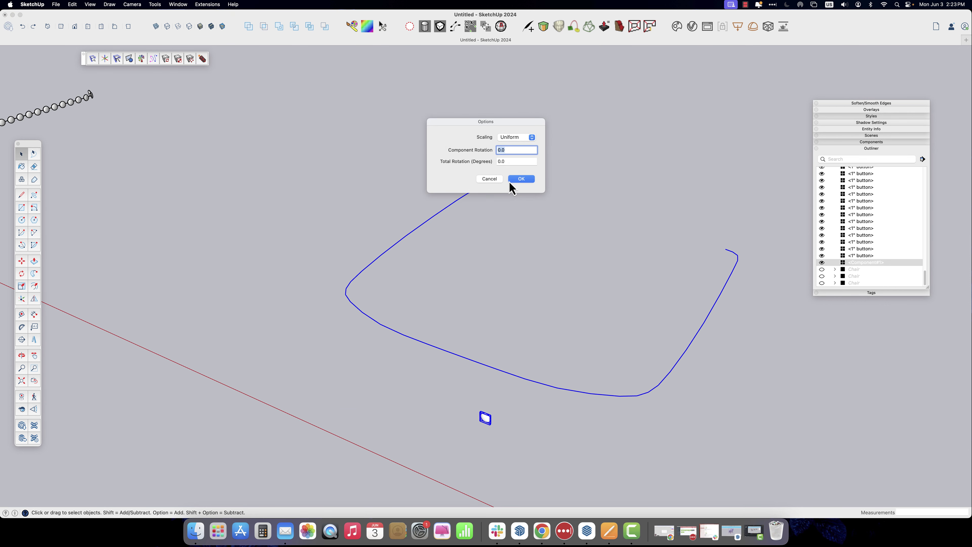
click(518, 139)
click(522, 146)
click(521, 179)
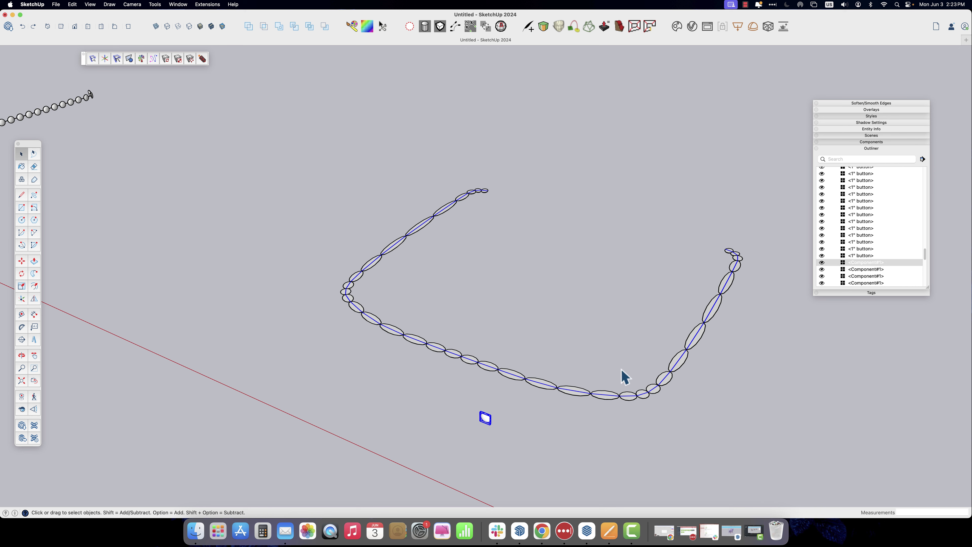
key(super+z)
String the button along the curve with Component Stringer, without reversing the edges and with Scaling set to None.
click(207, 4)
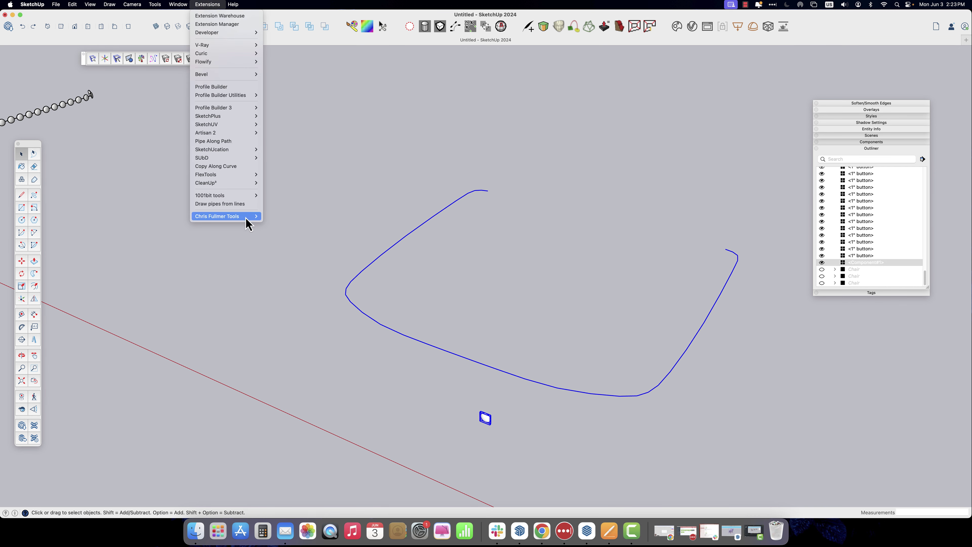
mouse_move(250, 217)
click(283, 229)
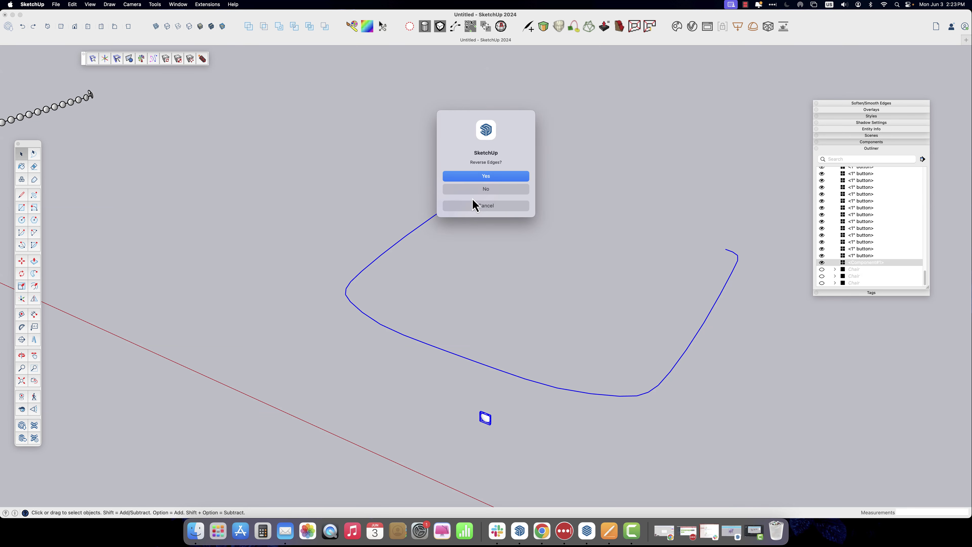
click(477, 190)
click(532, 138)
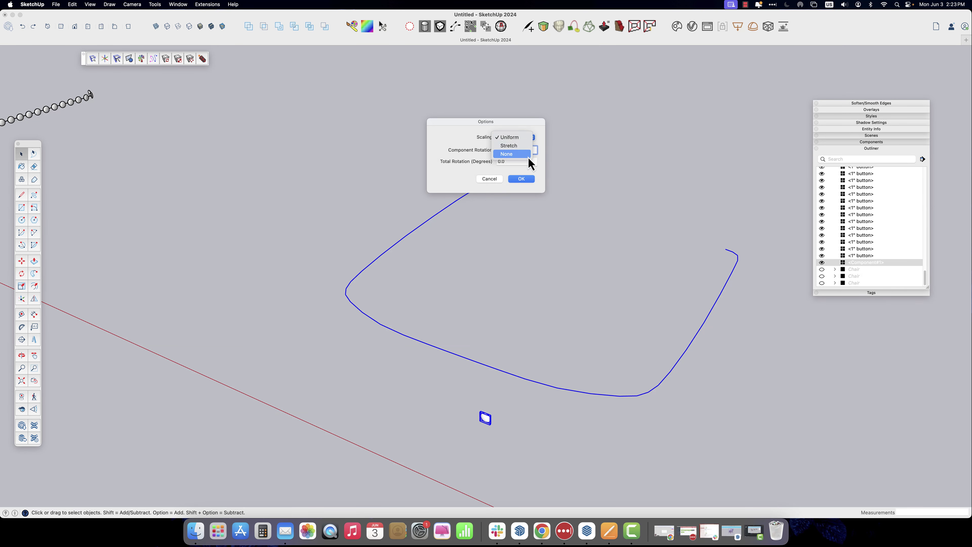
click(530, 161)
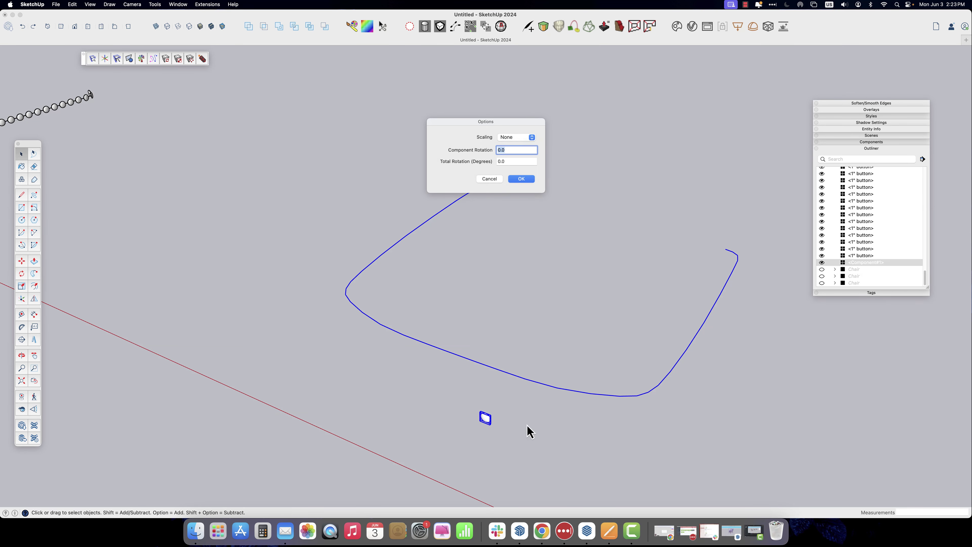
click(521, 180)
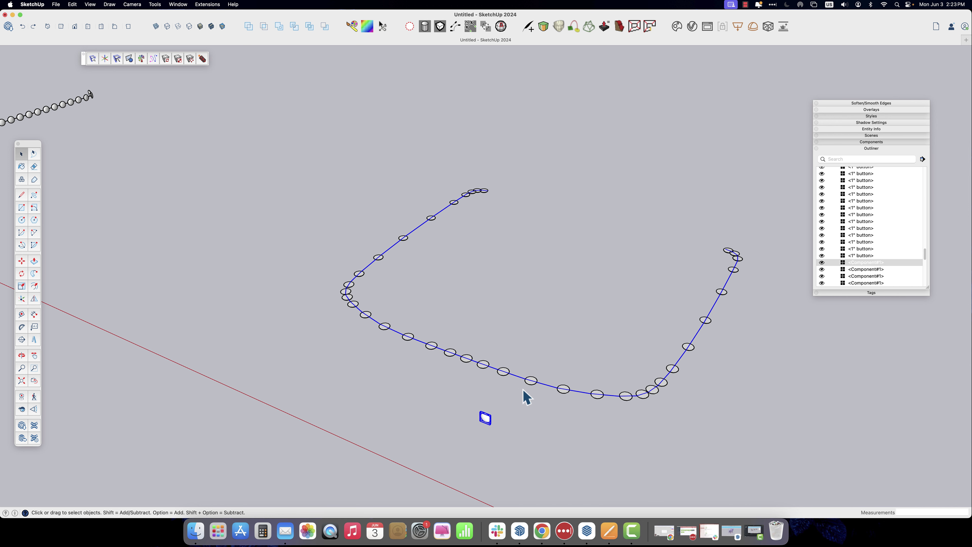
middle_drag(468, 387, 432, 360)
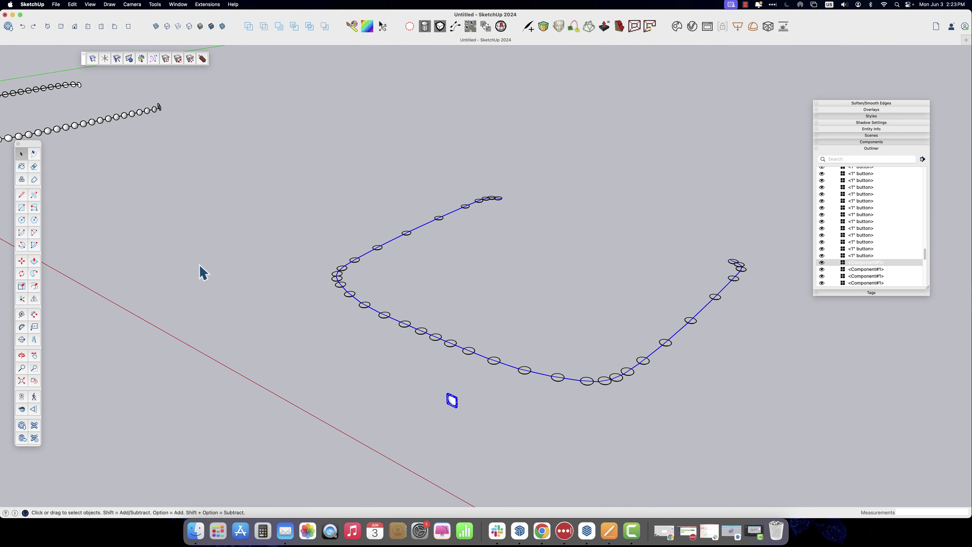
Open the single button component for editing and rotate its geometry 90° about the red axis.
scroll(467, 363, up, 2)
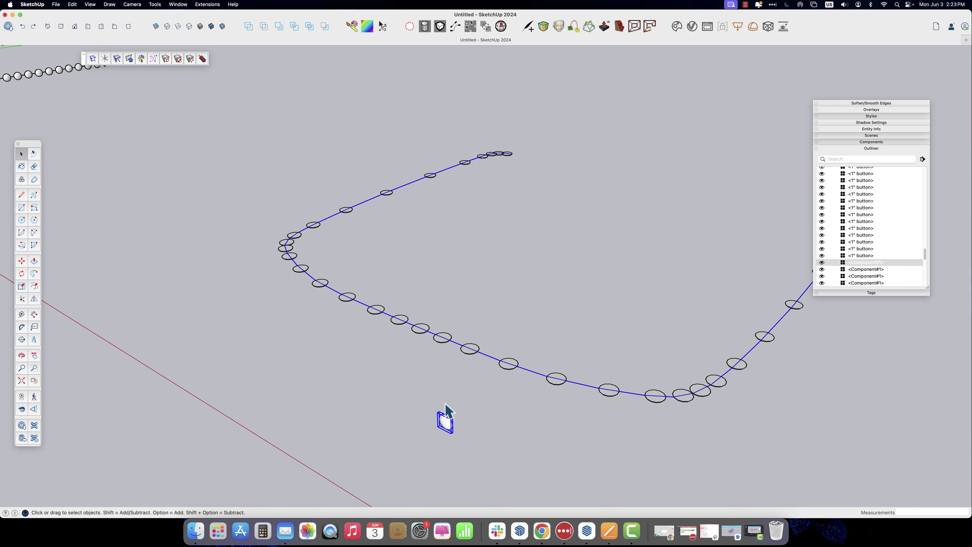
double_click(450, 426)
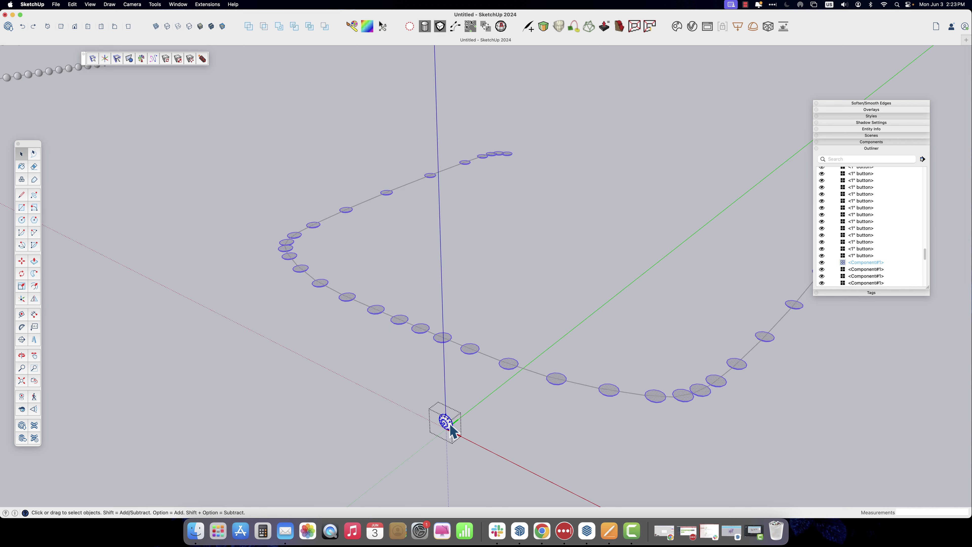
key(m)
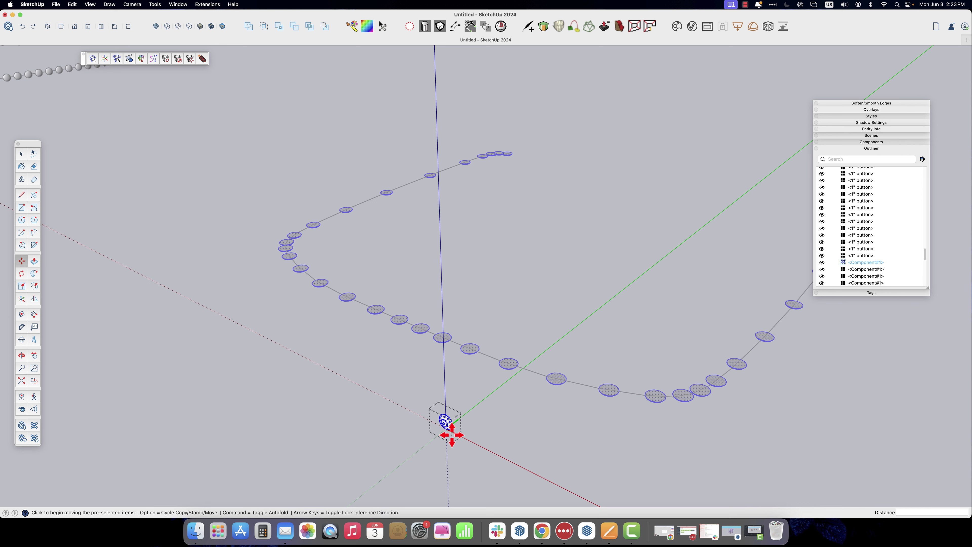
key(q)
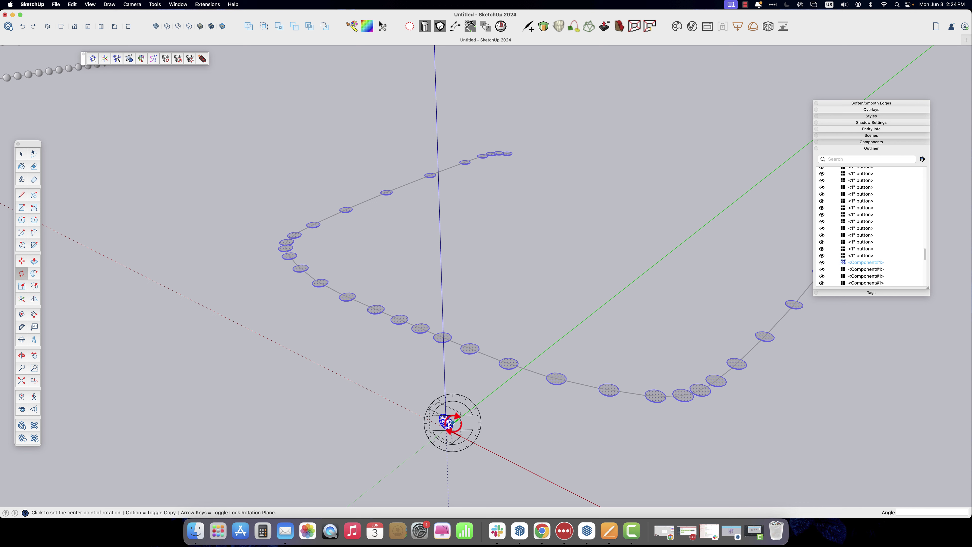
click(452, 422)
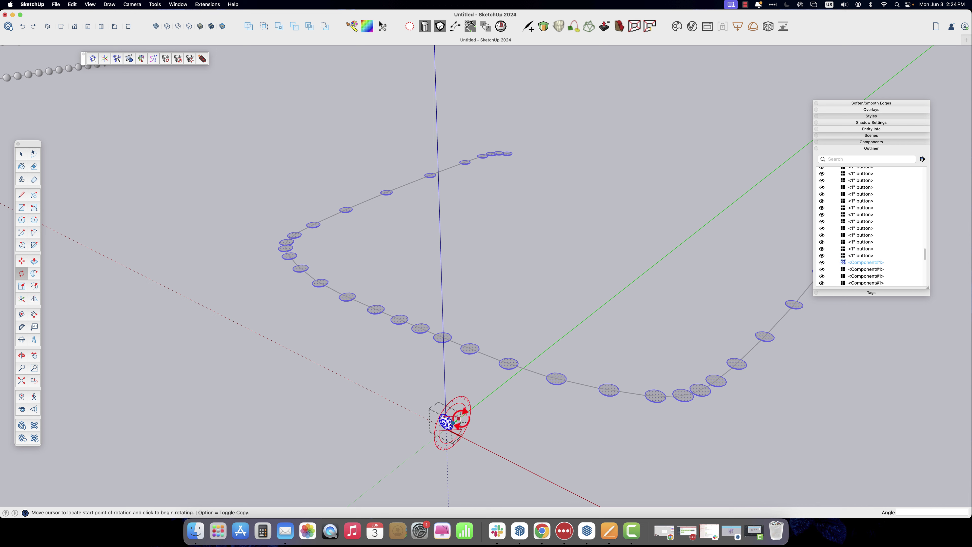
click(473, 397)
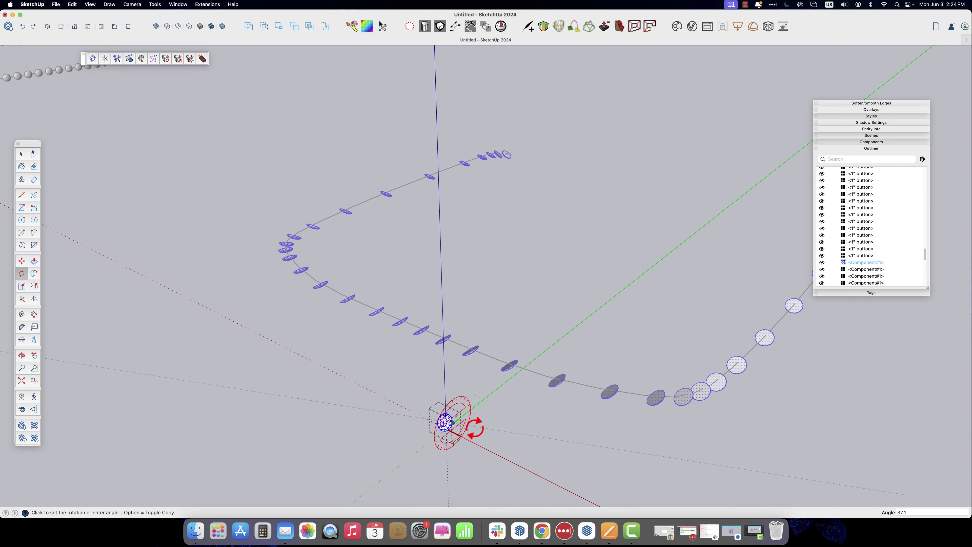
click(456, 444)
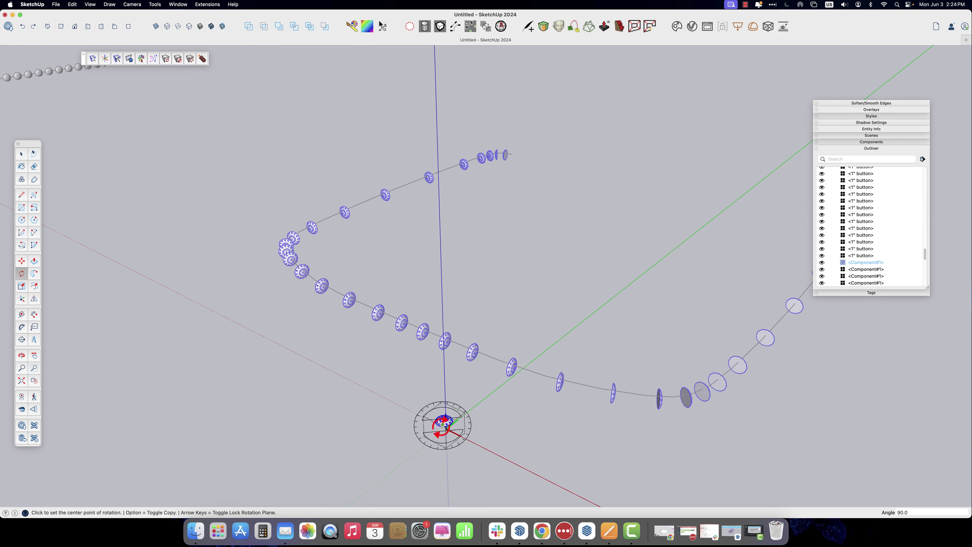
Rotate the button geometry another 90° about the component's green axis.
middle_drag(443, 421, 586, 470)
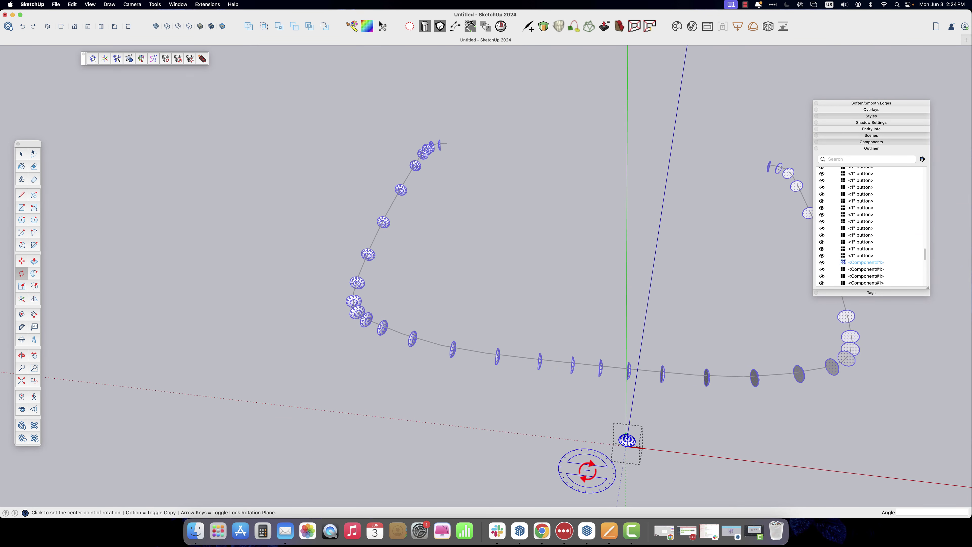
click(627, 446)
click(561, 438)
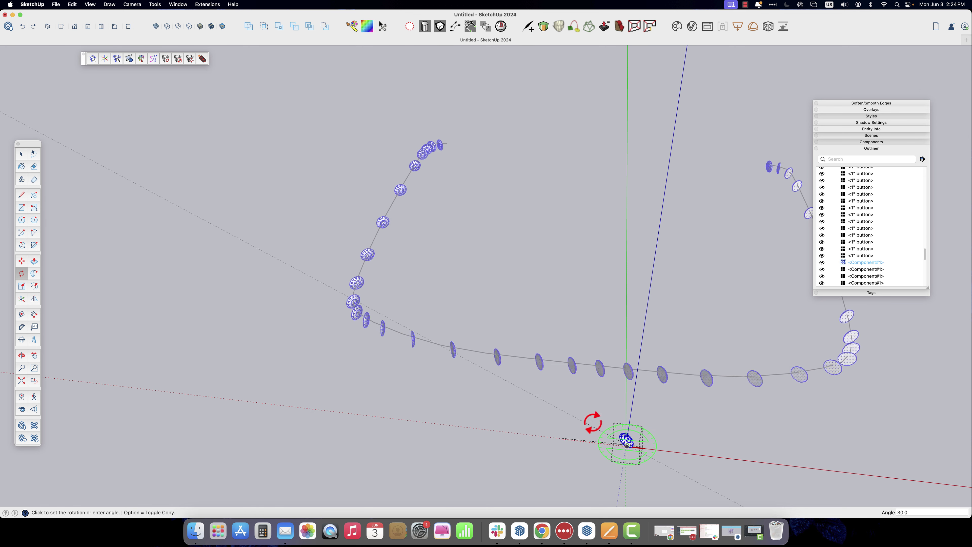
click(627, 487)
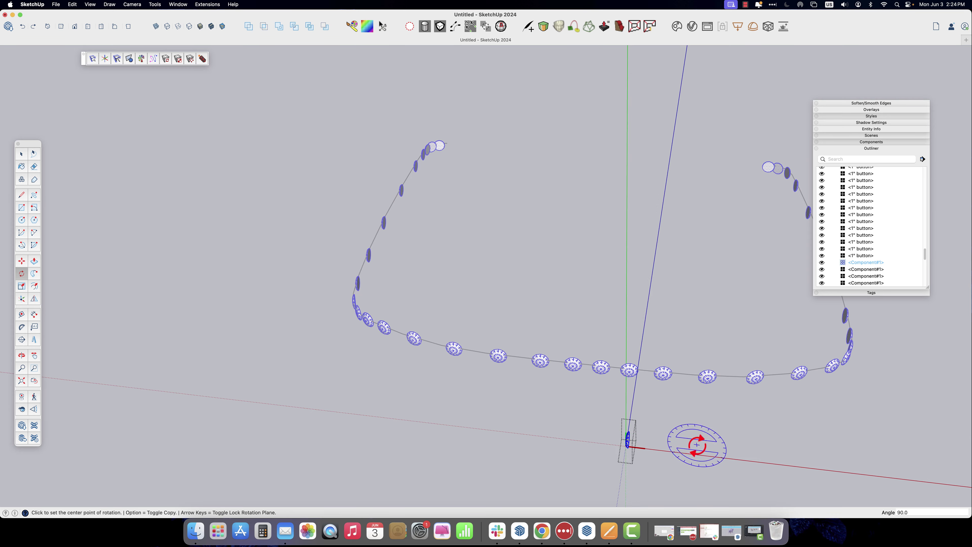
key(space)
Leave the component and delete the strung button copies together with their curve edges, keeping only the bare path and the single button.
middle_drag(698, 440, 548, 362)
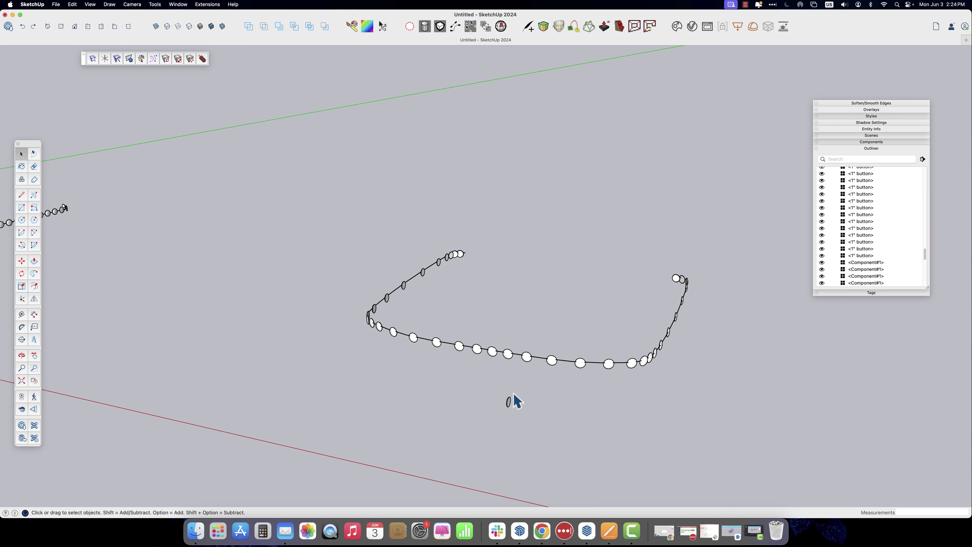
click(517, 357)
drag(332, 186, 751, 390)
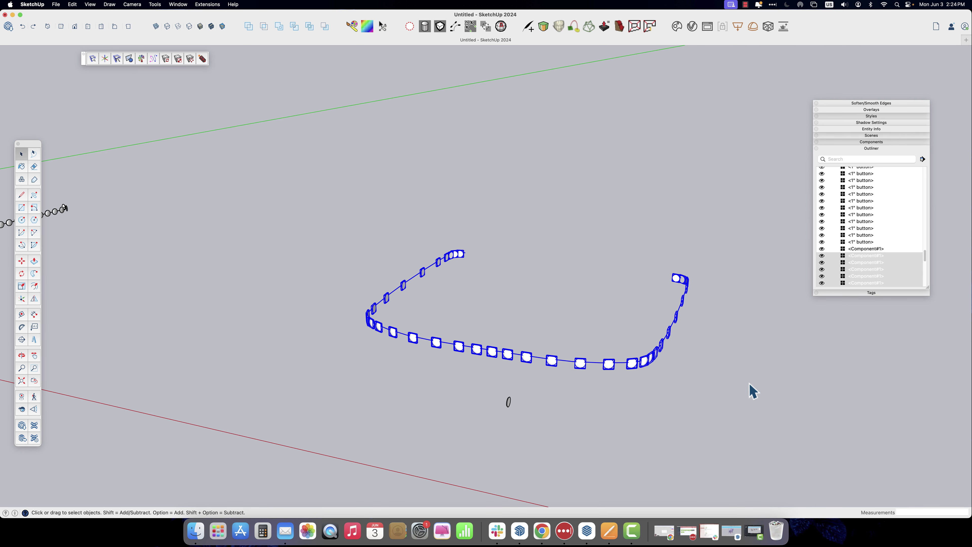
key(Delete)
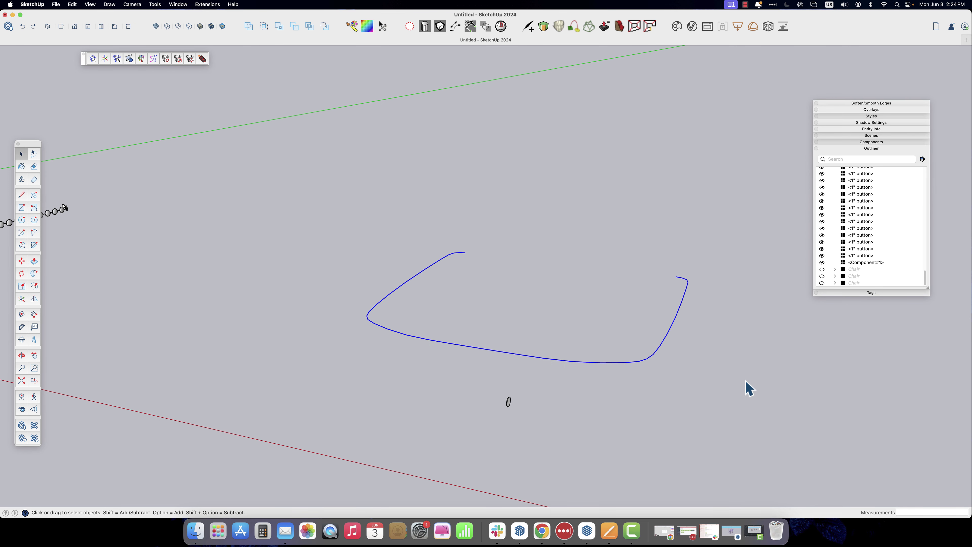
Weld all connected edges of the bare path into a single curve.
click(643, 373)
right_click(636, 362)
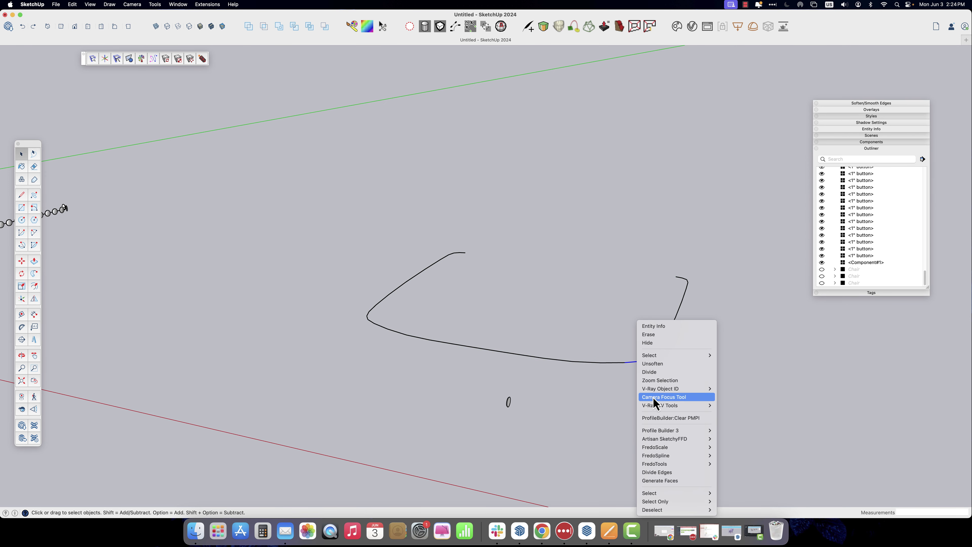
click(593, 375)
triple_click(594, 364)
right_click(593, 364)
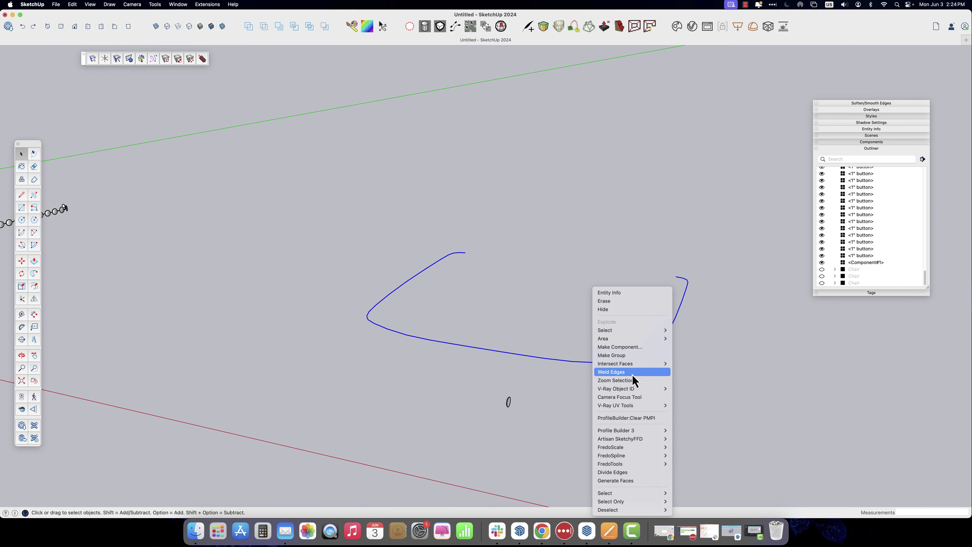
click(632, 374)
String the reoriented button along the welded curve with Component Stringer, without reversing the edges and with Scaling set to None.
drag(316, 209, 774, 459)
click(207, 5)
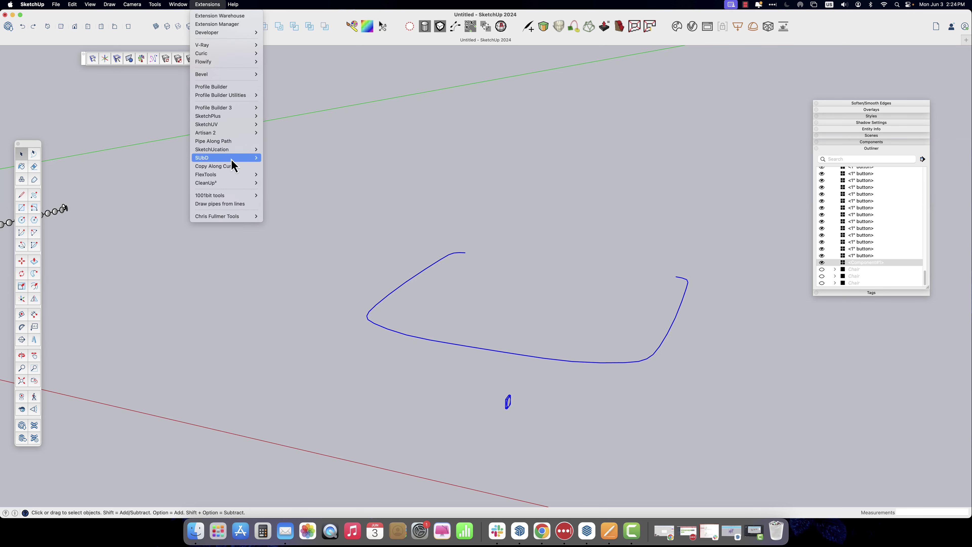
mouse_move(249, 216)
click(301, 229)
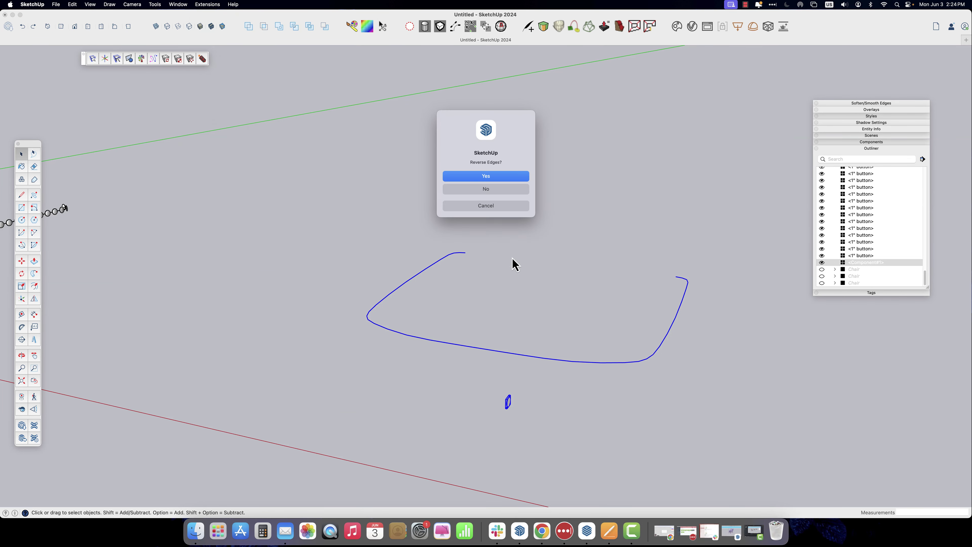
click(492, 193)
click(531, 137)
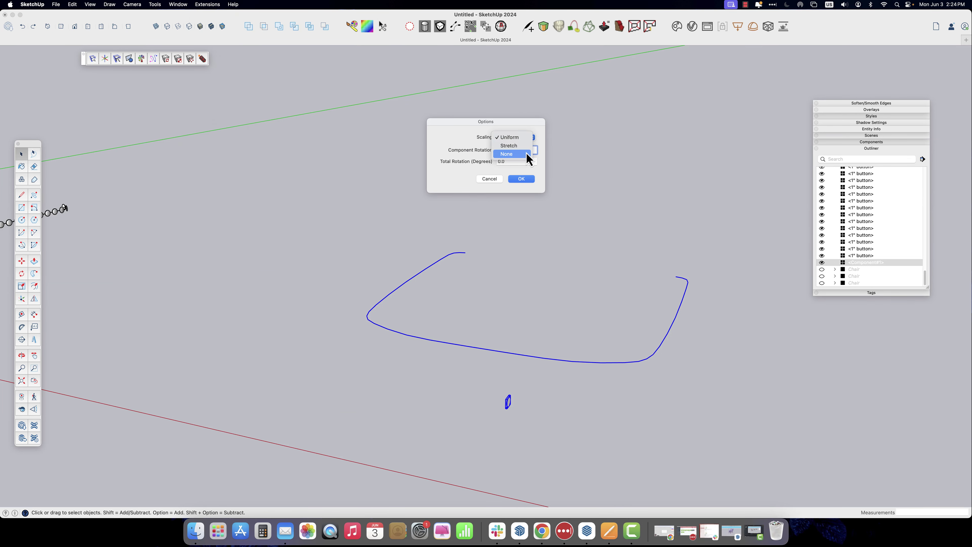
click(526, 158)
click(531, 181)
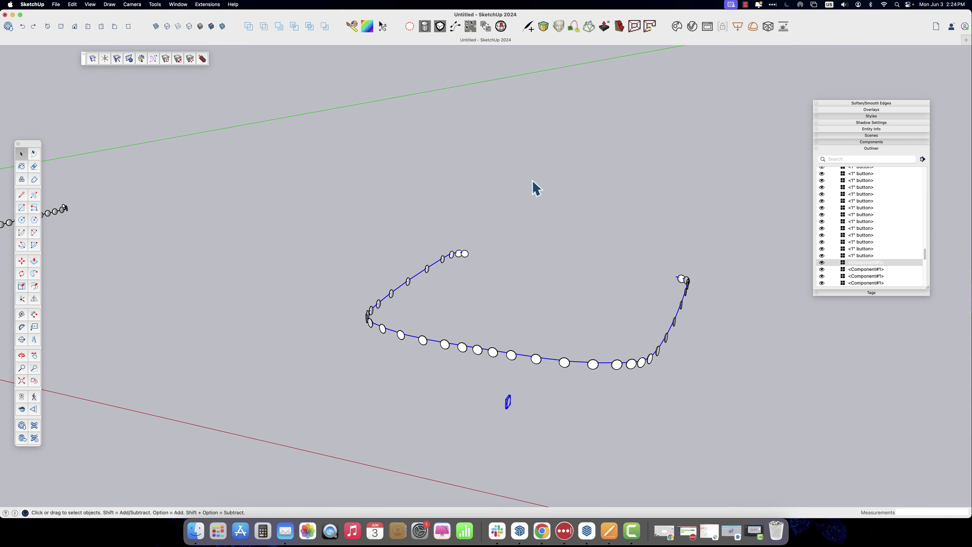
Unhide the three Chair objects in the Outliner so they appear with their button rows.
middle_drag(648, 318, 616, 303)
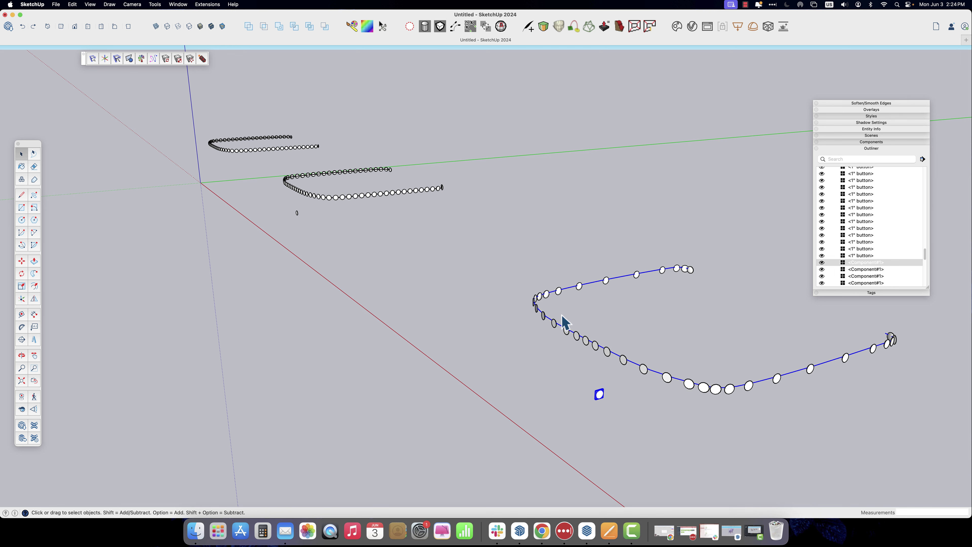
scroll(807, 369, down, 1)
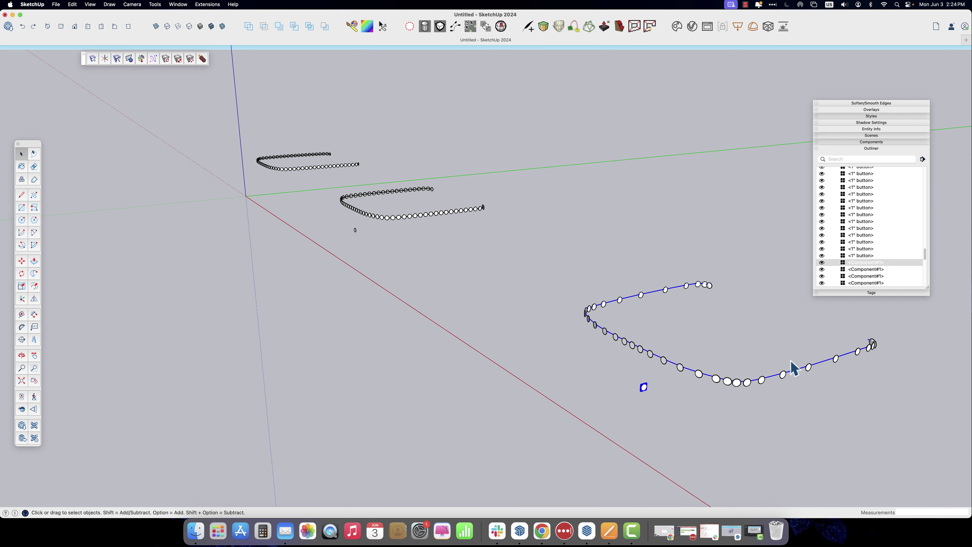
middle_drag(760, 353, 608, 321)
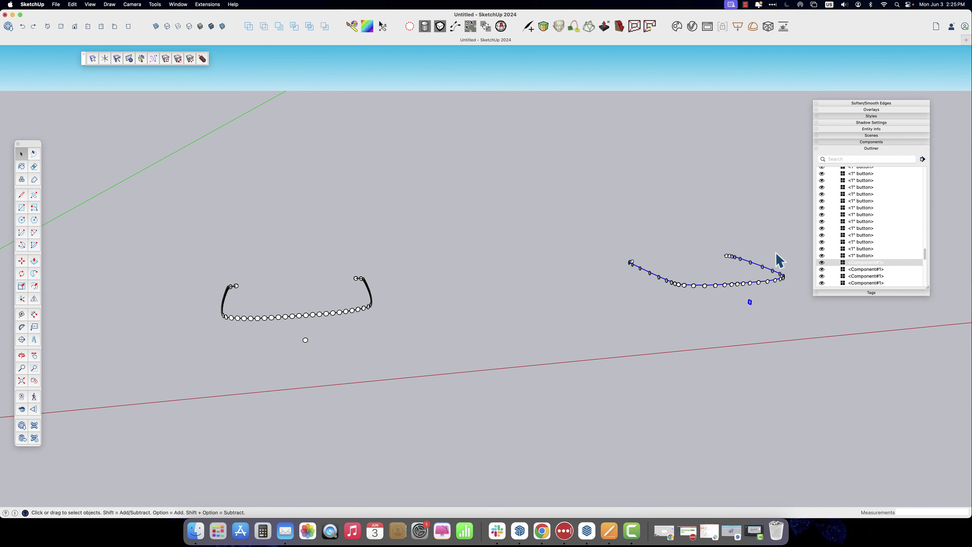
scroll(522, 272, down, 5)
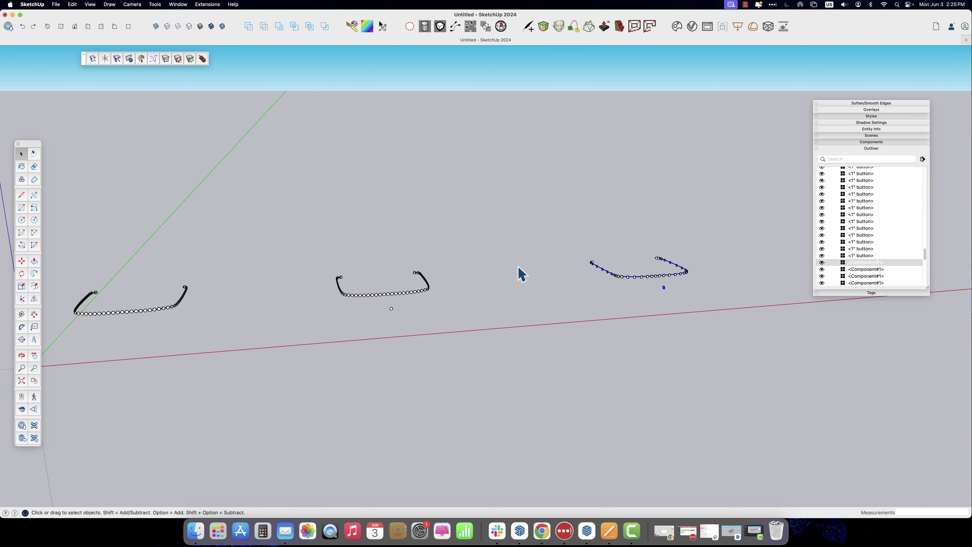
drag(925, 256, 931, 299)
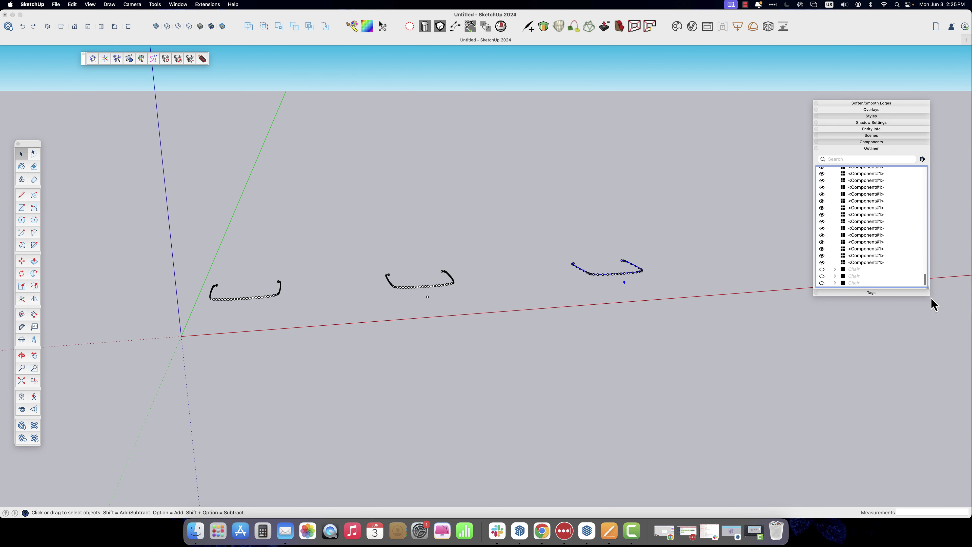
click(822, 269)
click(822, 275)
click(822, 283)
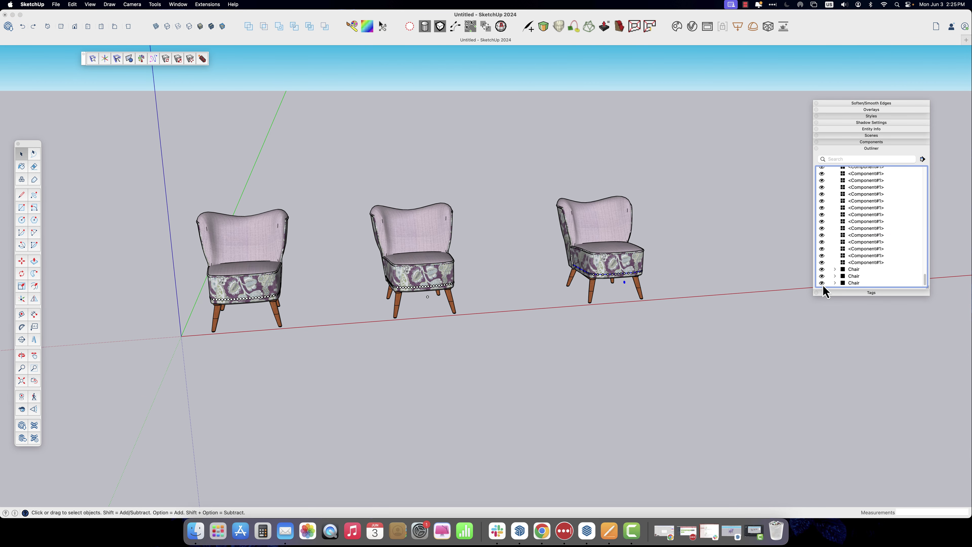
Examine the button rows on the three chairs up close and side by side, picking one button on a chair's front.
scroll(306, 316, up, 5)
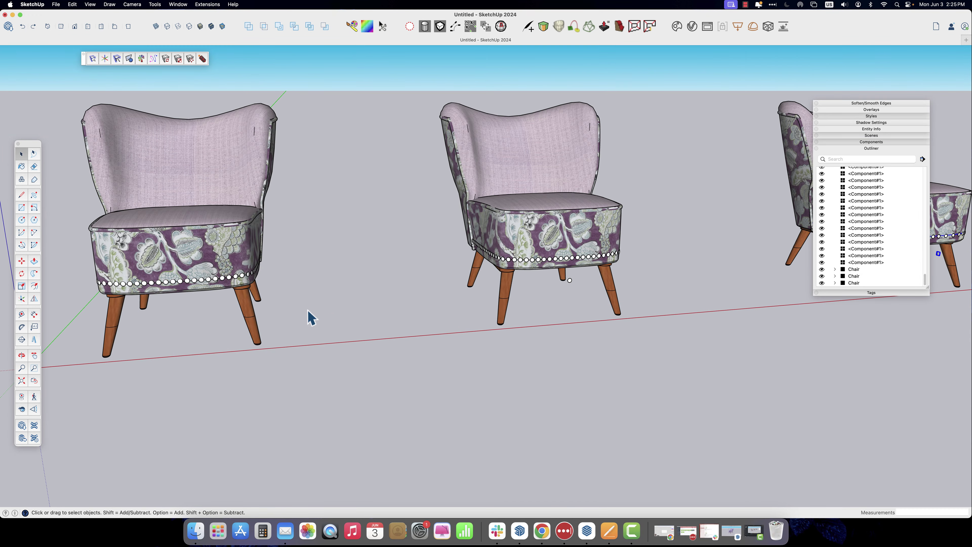
shift+middle_drag(373, 308, 509, 321)
middle_drag(383, 297, 572, 282)
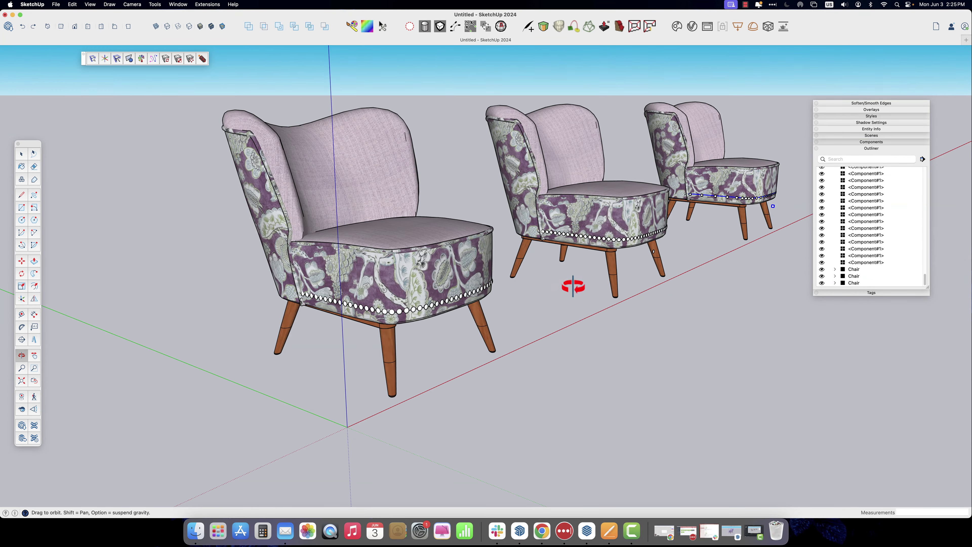
click(207, 4)
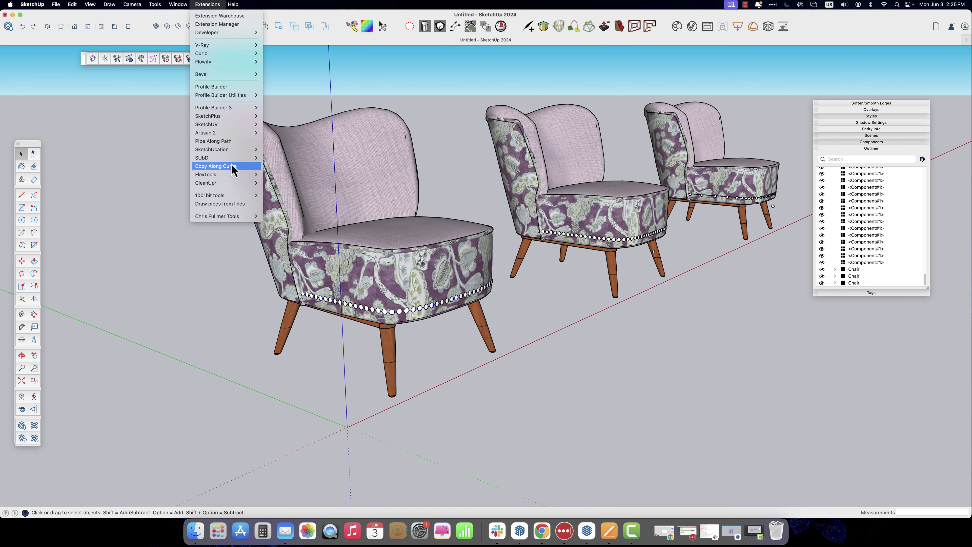
click(688, 318)
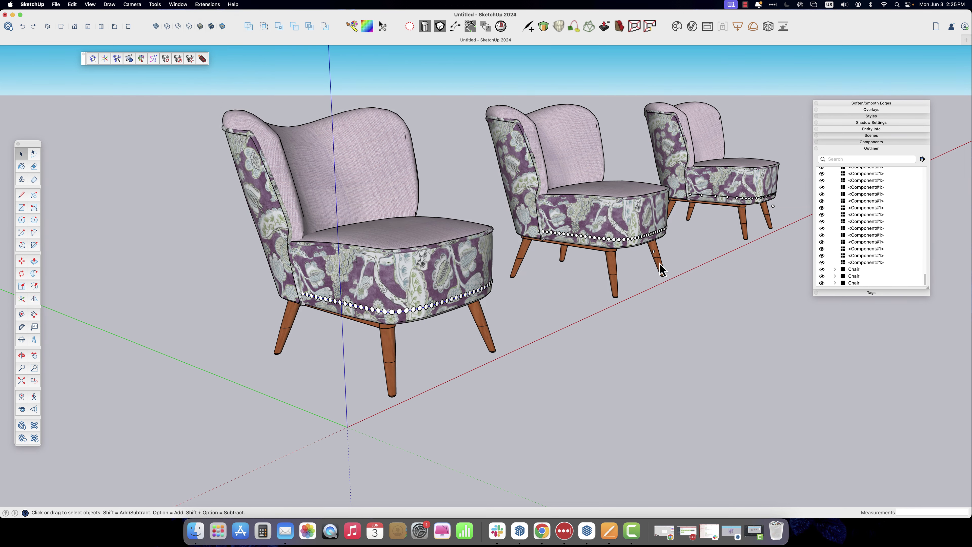
middle_drag(659, 262, 505, 296)
scroll(659, 249, up, 2)
scroll(660, 256, up, 3)
click(640, 267)
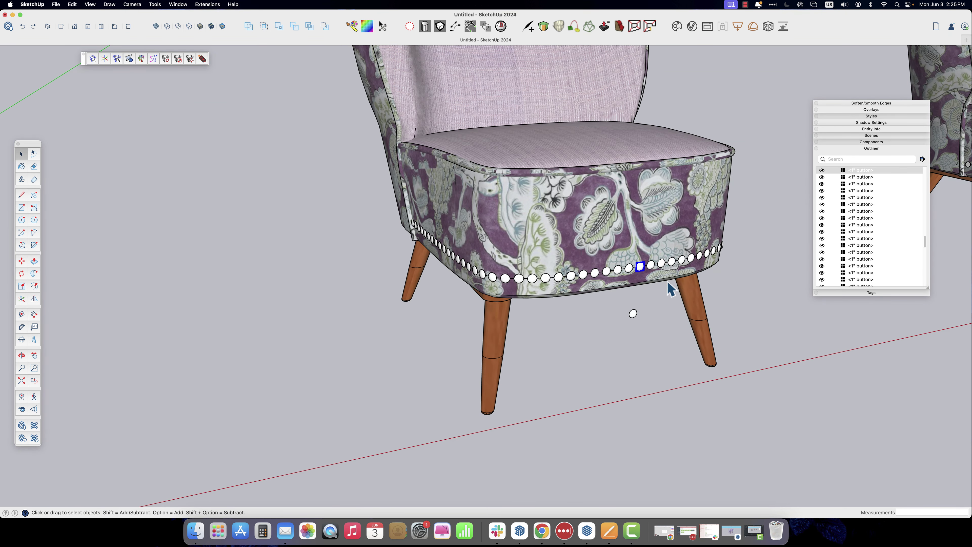
click(188, 138)
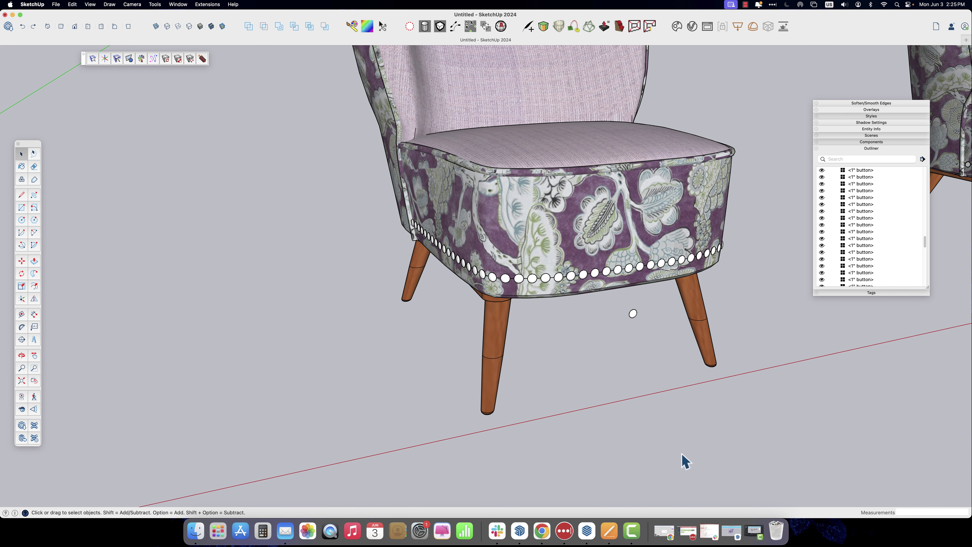
scroll(679, 373, down, 5)
middle_drag(511, 401, 536, 352)
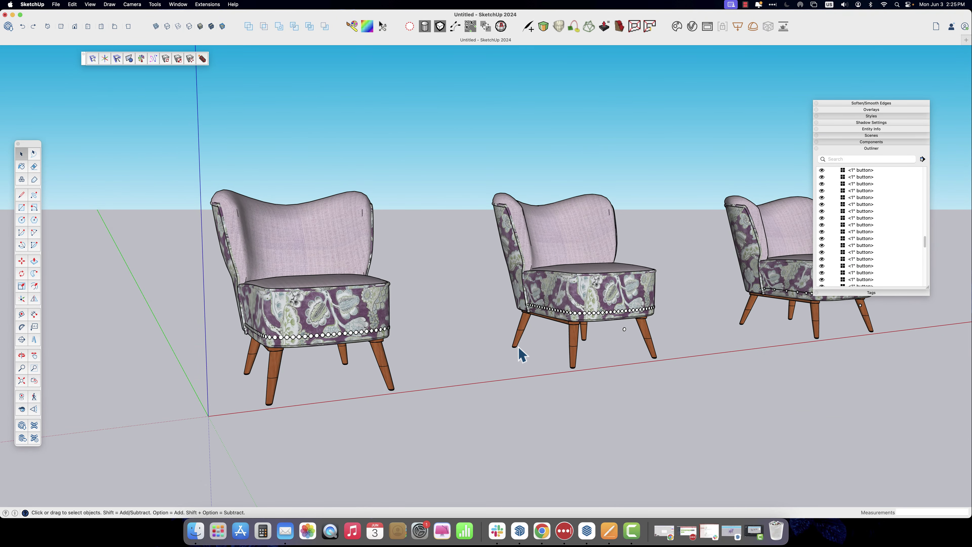